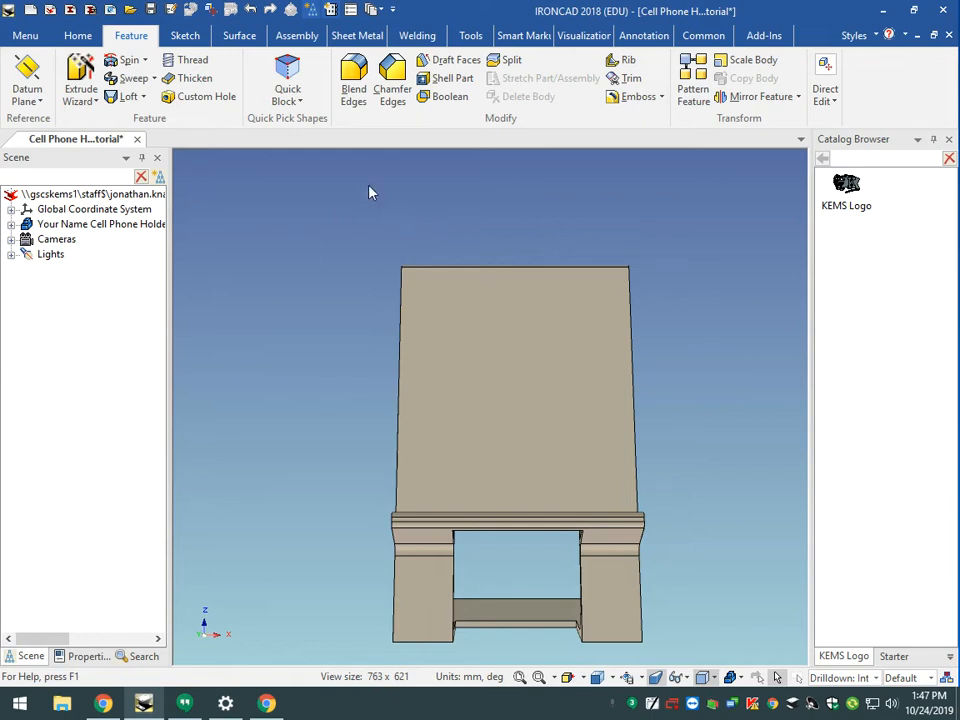
# - Insert 3D text on the holder's sloped front panel, 10 mm high, 1 mm deep, with no bevel and Back orientation
pyautogui.click(645, 37)
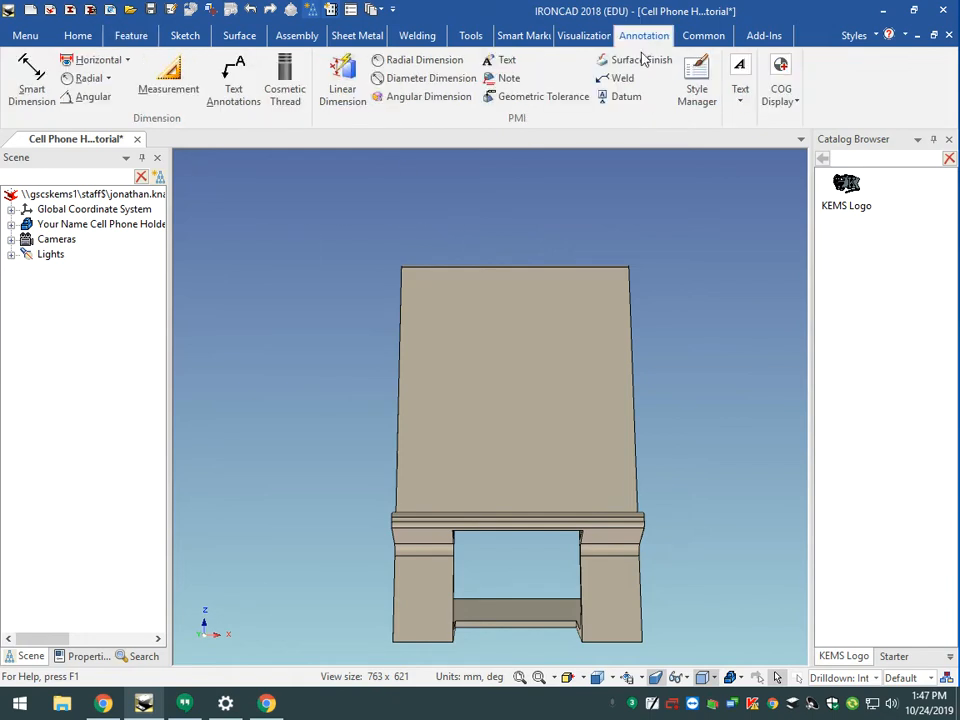
pyautogui.click(741, 90)
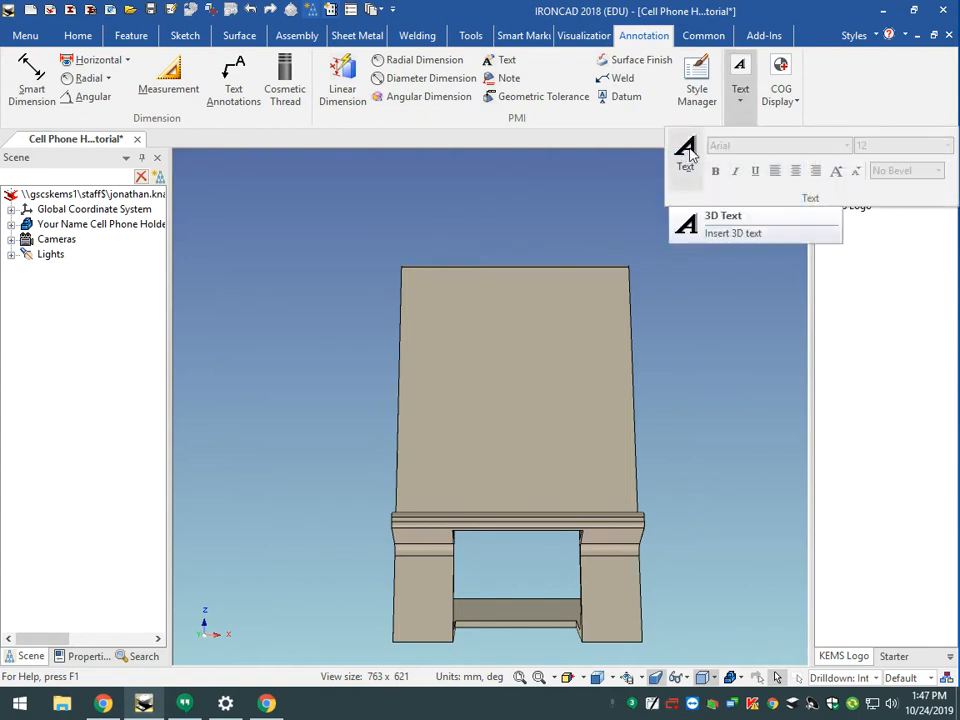
pyautogui.click(687, 151)
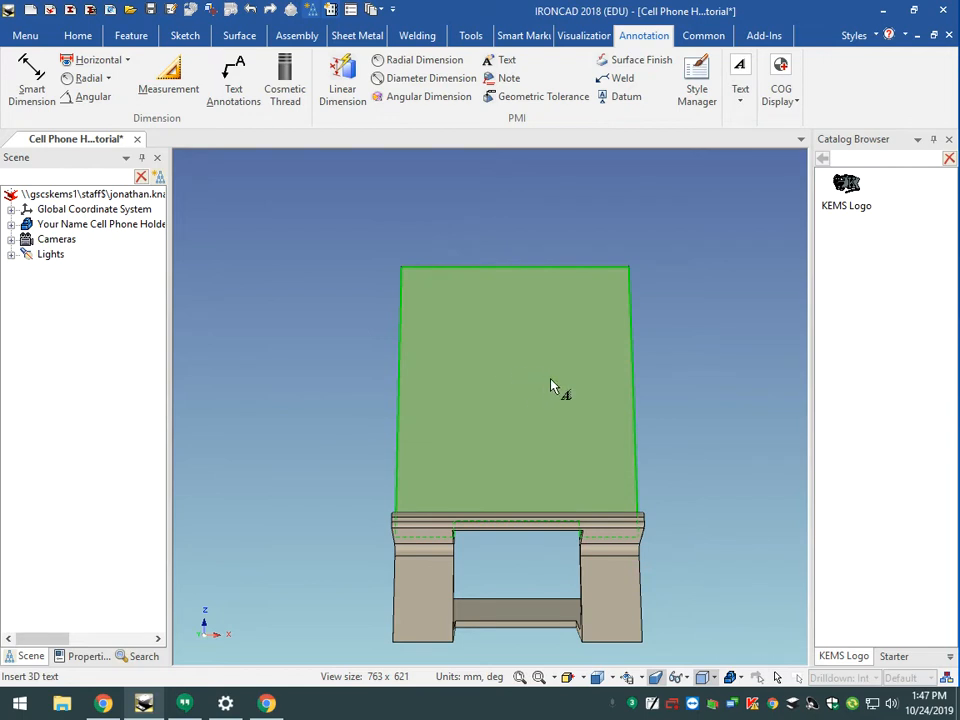
pyautogui.click(525, 390)
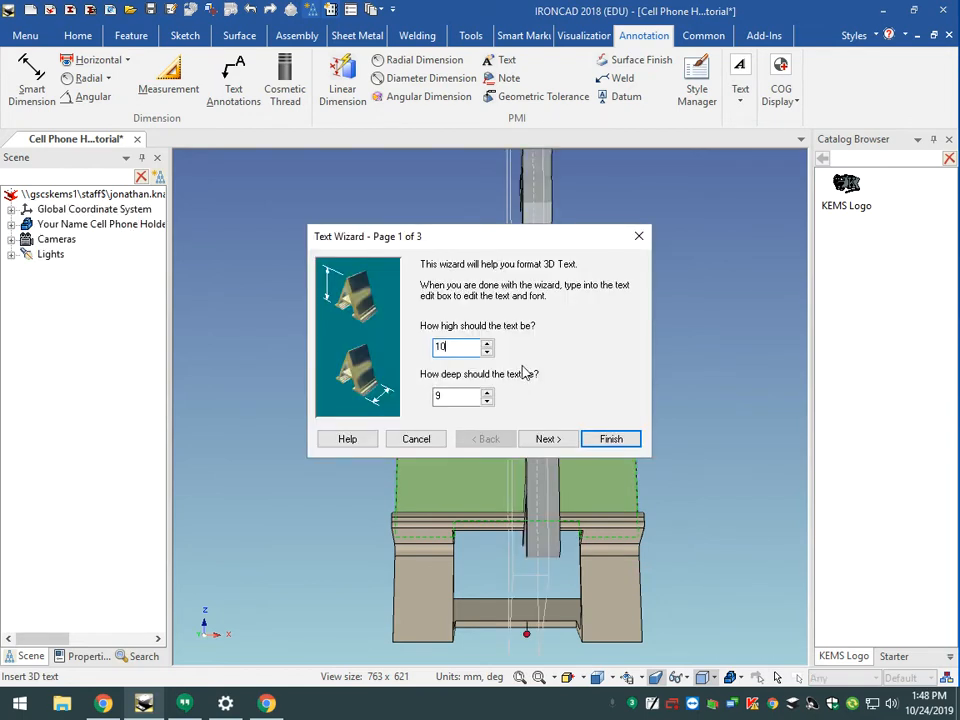
pyautogui.doubleClick(450, 397)
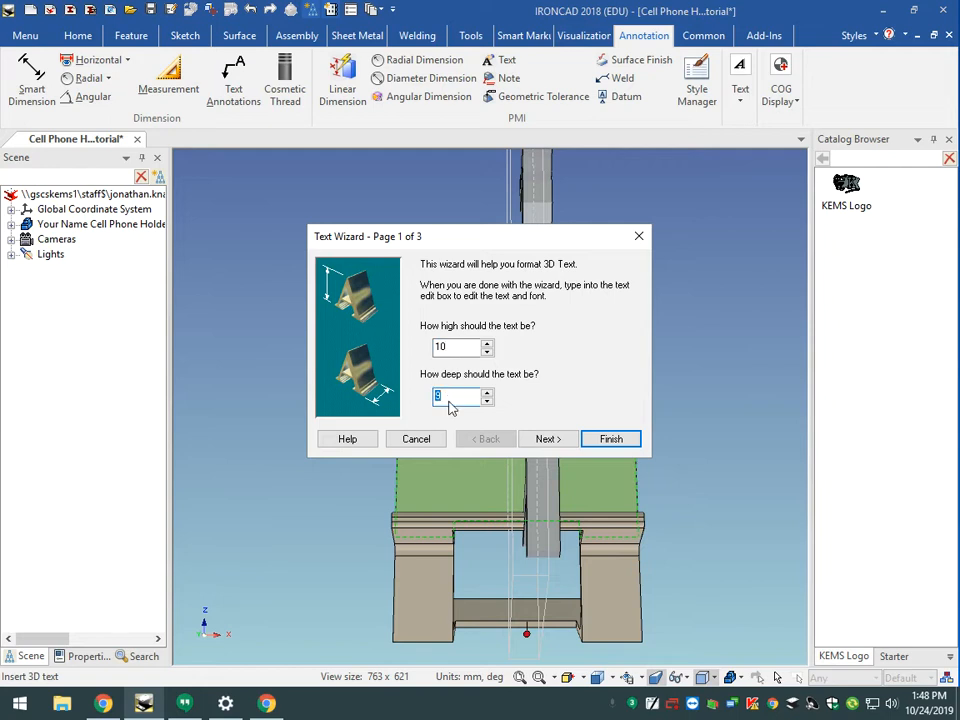
pyautogui.write('1')
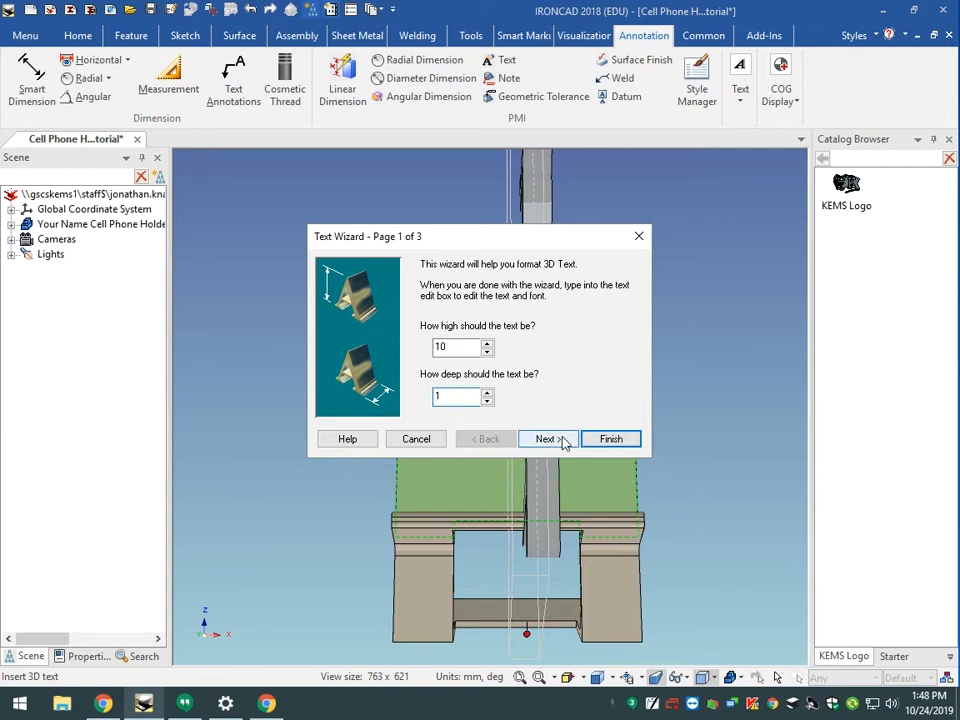
pyautogui.click(548, 439)
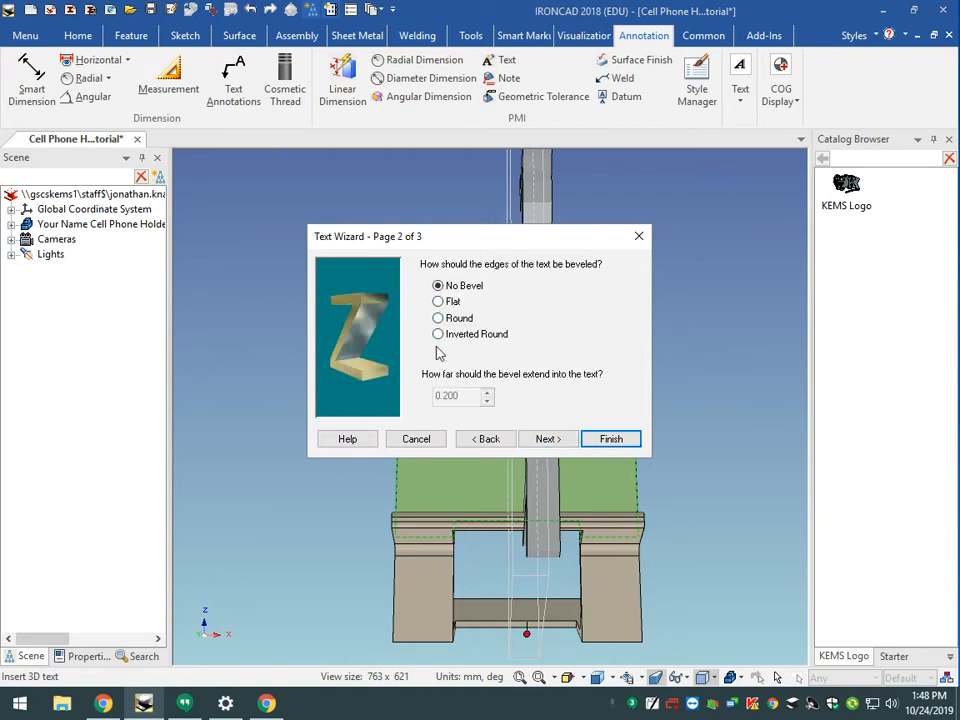
pyautogui.click(547, 440)
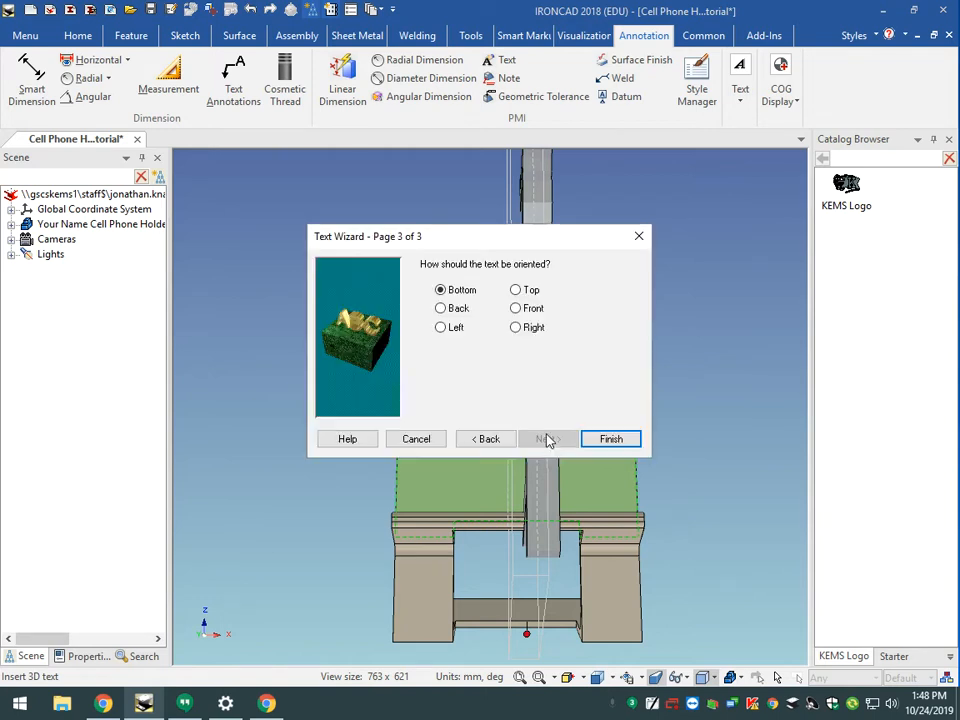
pyautogui.click(441, 309)
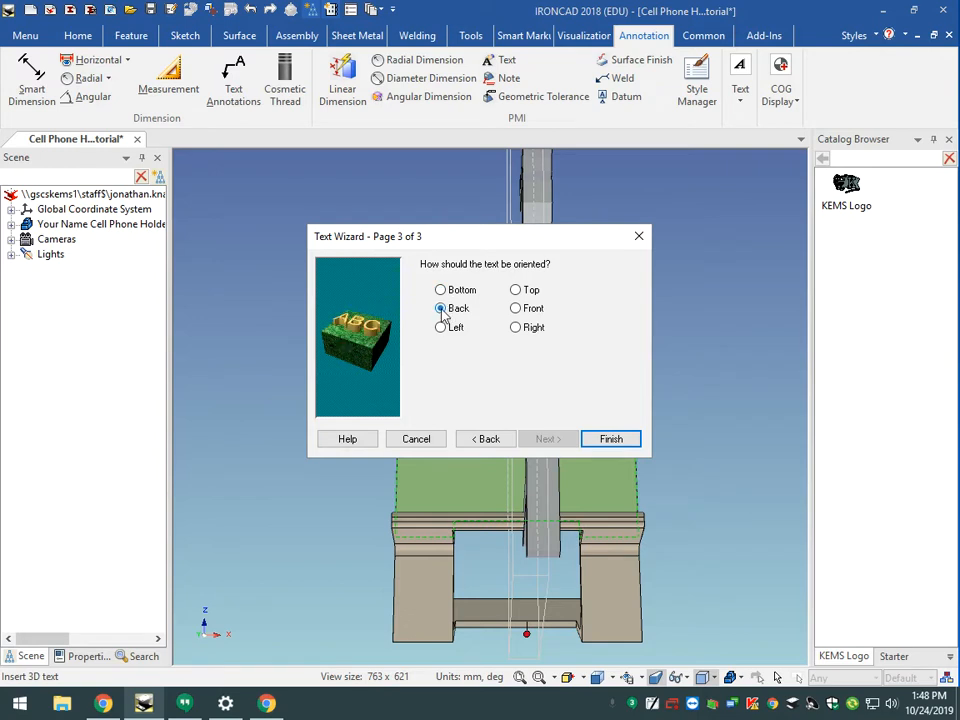
pyautogui.click(611, 440)
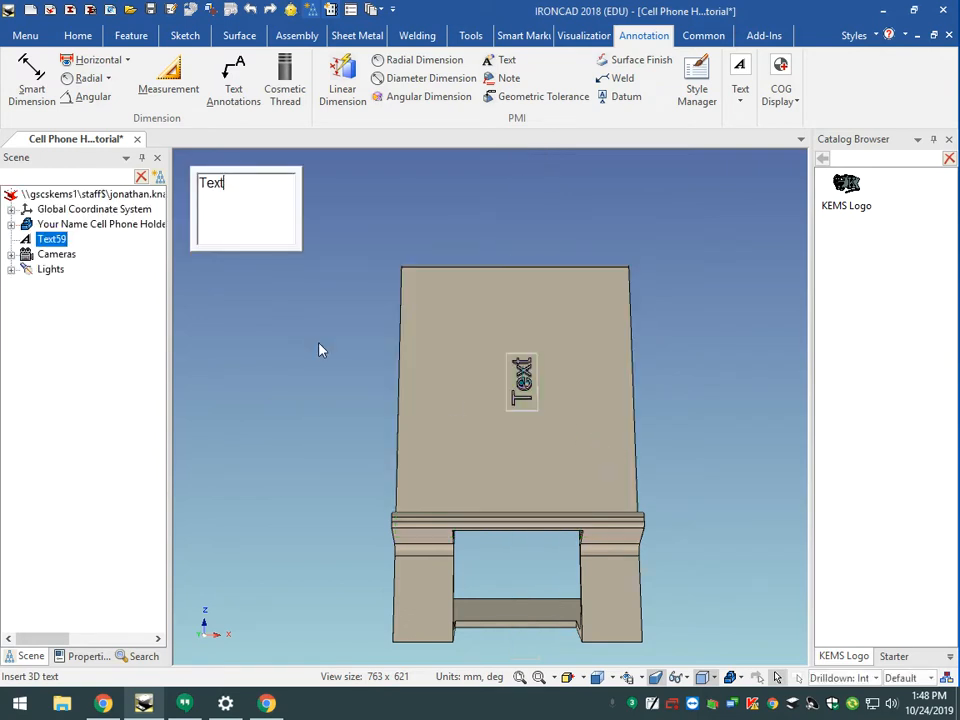
# - Replace the placeholder text with "Kennedy Road Middle School" and lengthen its text box to about 62.5 mm for two-line wrapping
pyautogui.moveTo(226, 186); pyautogui.dragTo(188, 187)
pyautogui.write('Kennedy Road ')
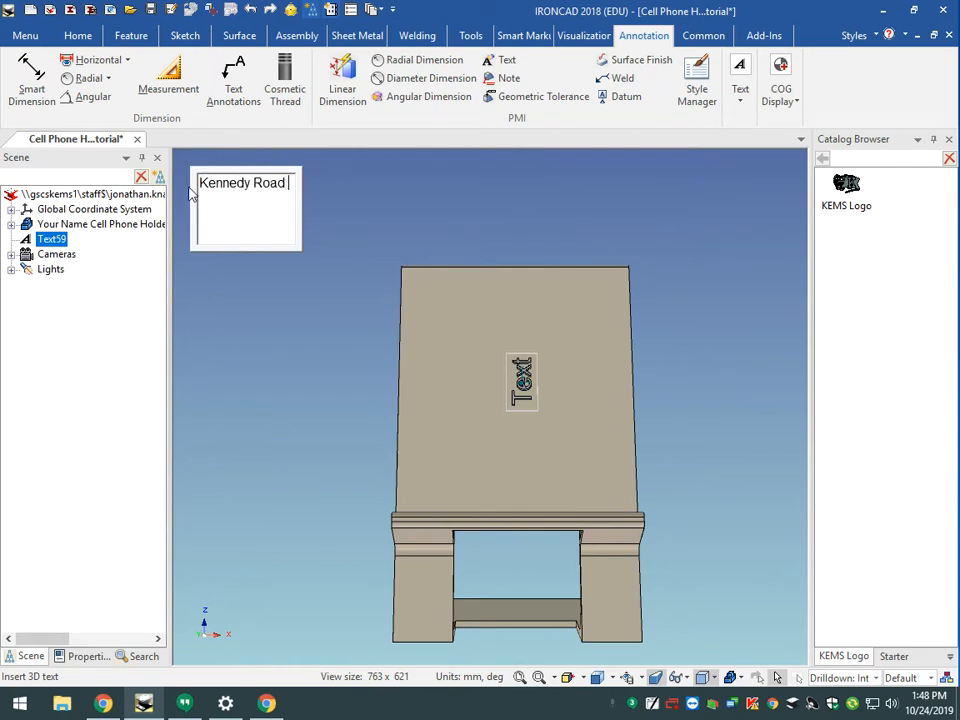
pyautogui.write('Middle School')
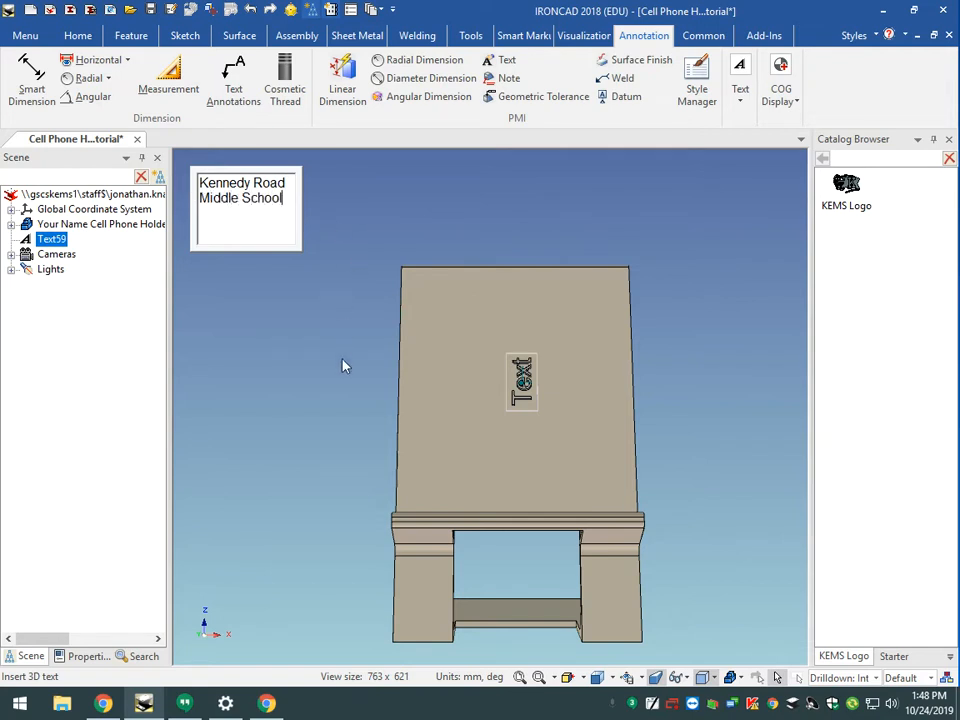
pyautogui.click(280, 401)
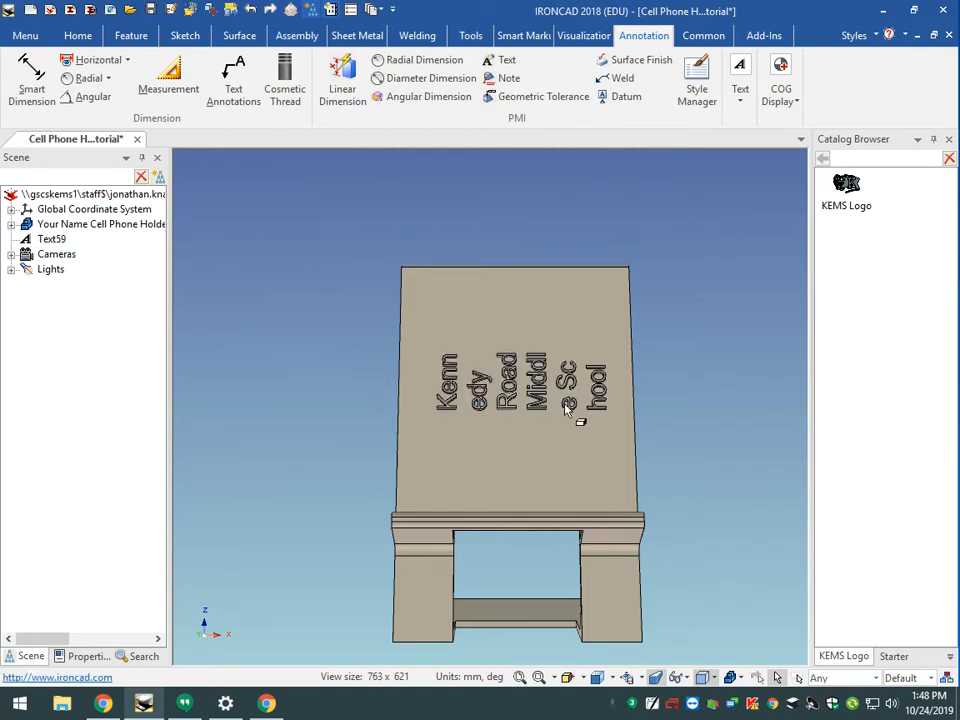
pyautogui.click(511, 383)
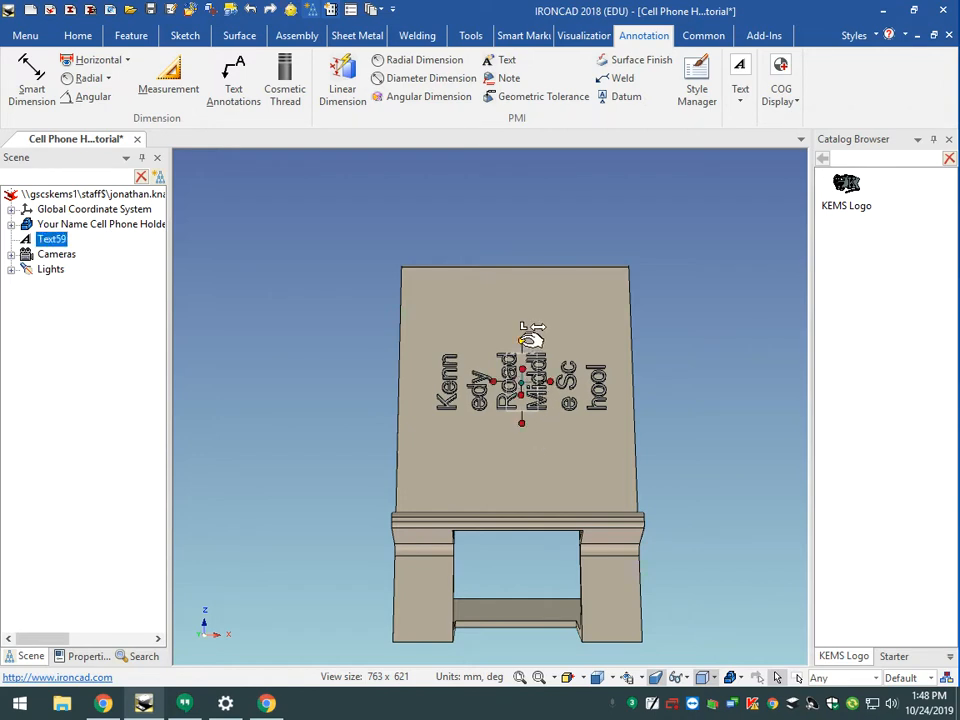
pyautogui.moveTo(524, 338); pyautogui.dragTo(526, 272)
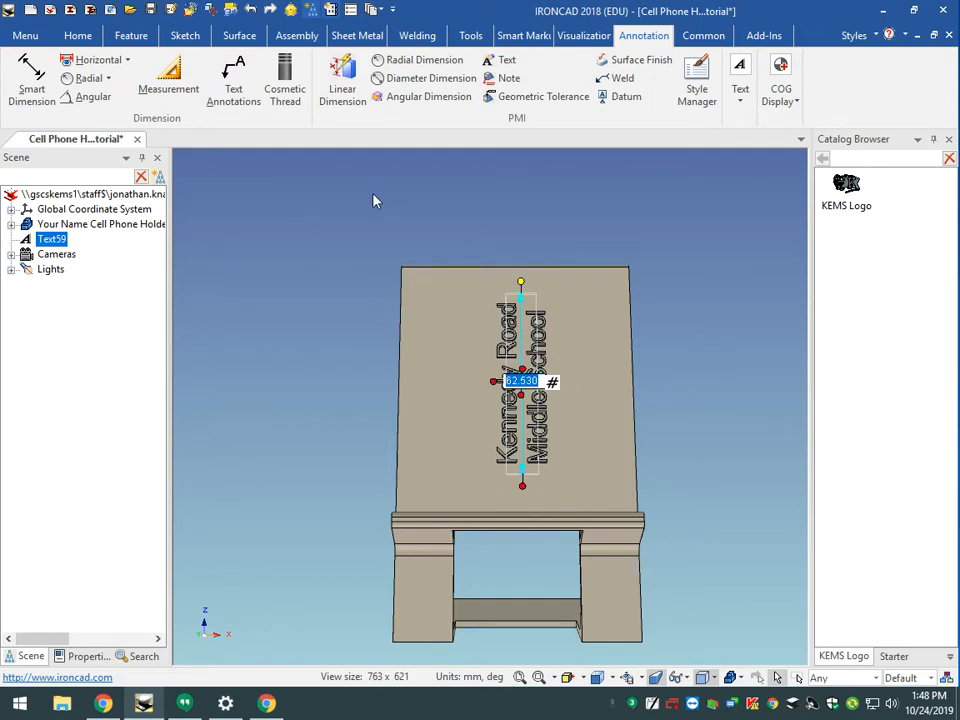
# - Rotate the text 90 degrees in the plane of the panel with the TriBall so it reads horizontally
pyautogui.click(291, 11)
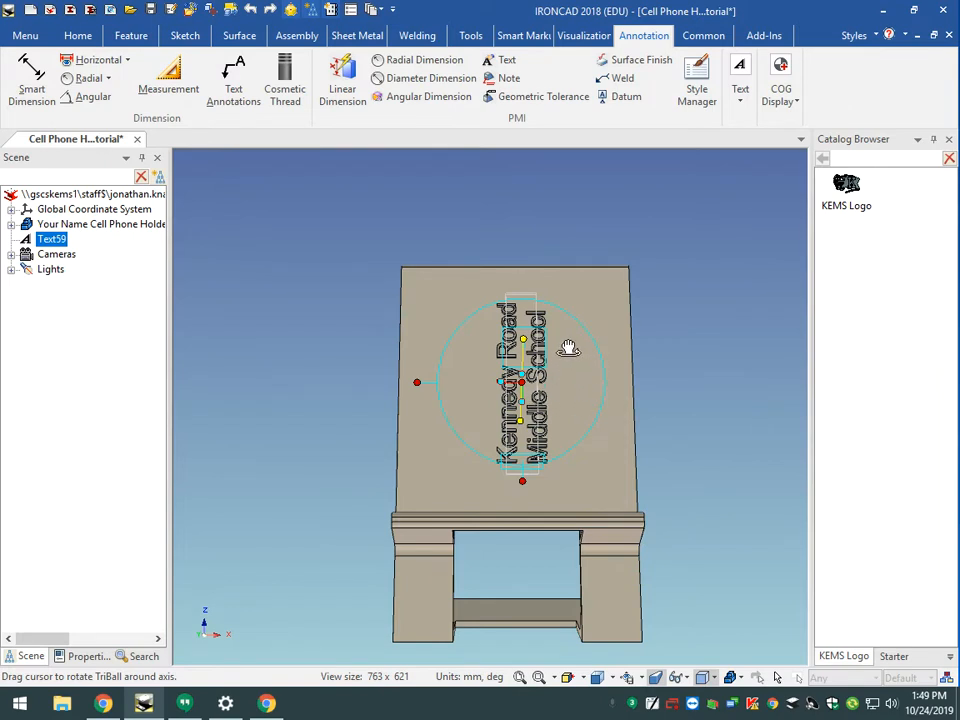
pyautogui.moveTo(568, 348); pyautogui.dragTo(588, 372)
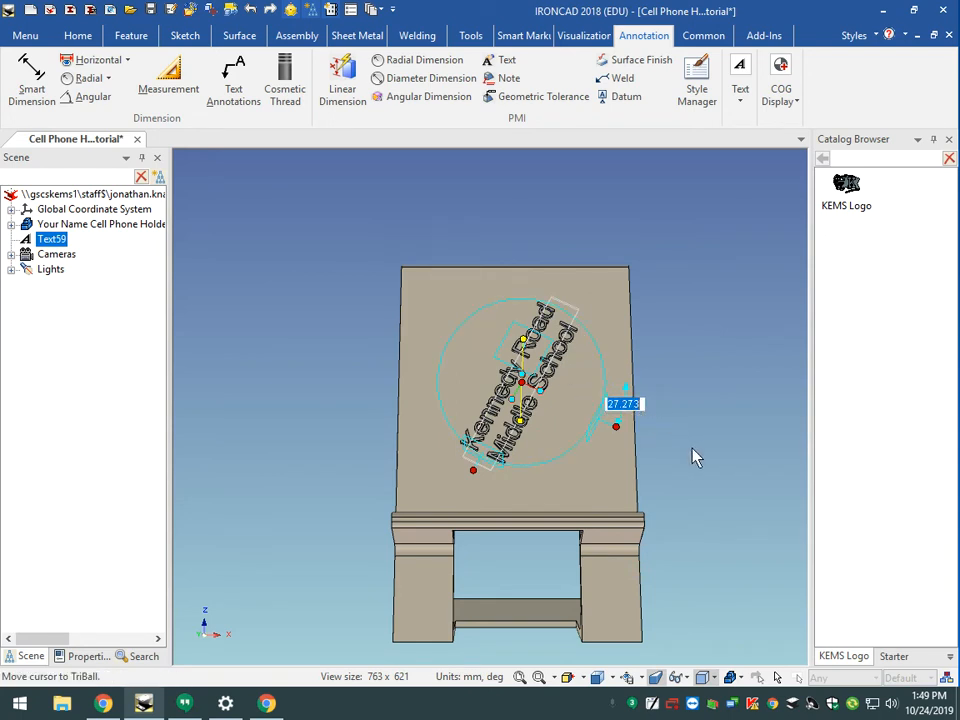
pyautogui.write('90')
pyautogui.press('Return')
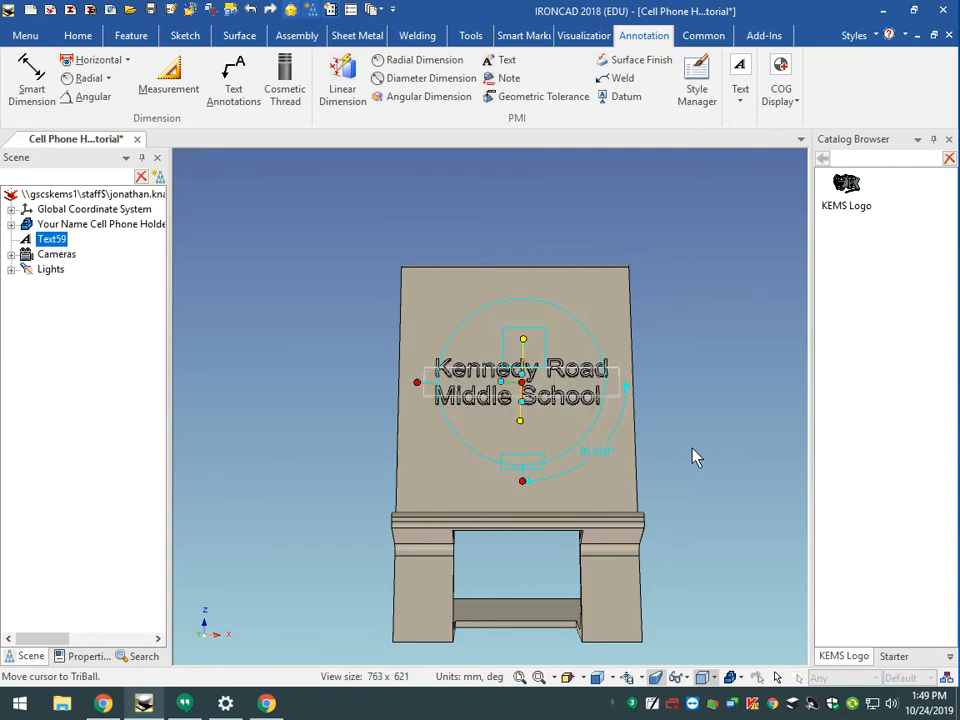
pyautogui.click(290, 9)
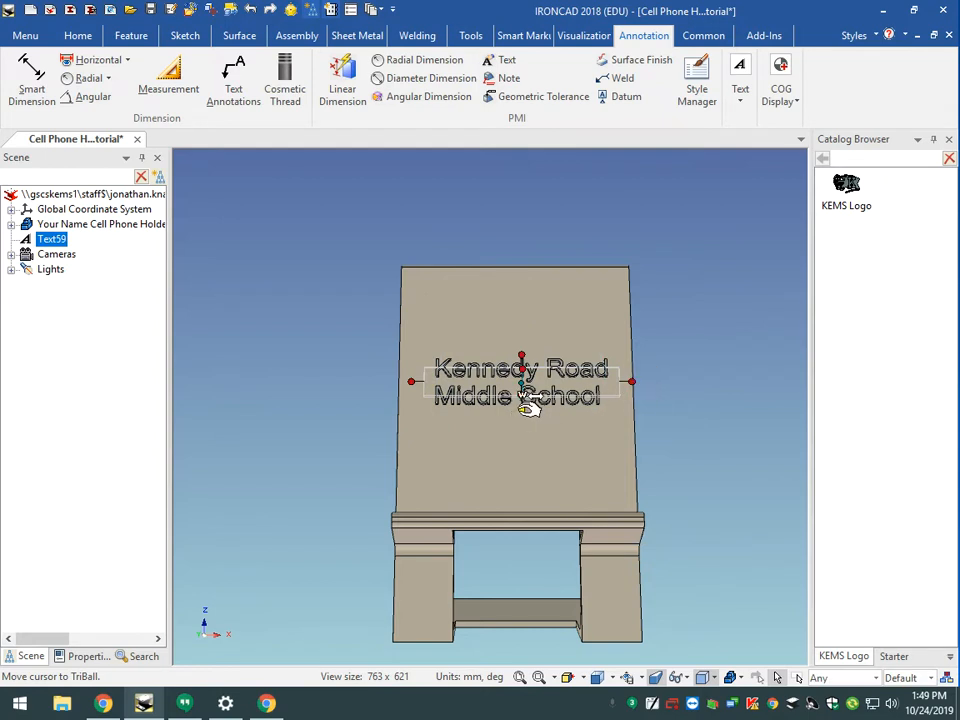
# - Enlarge the text to a height of about 12.7 mm and widen its box so it stays on two lines across the panel
pyautogui.moveTo(522, 411); pyautogui.dragTo(532, 430)
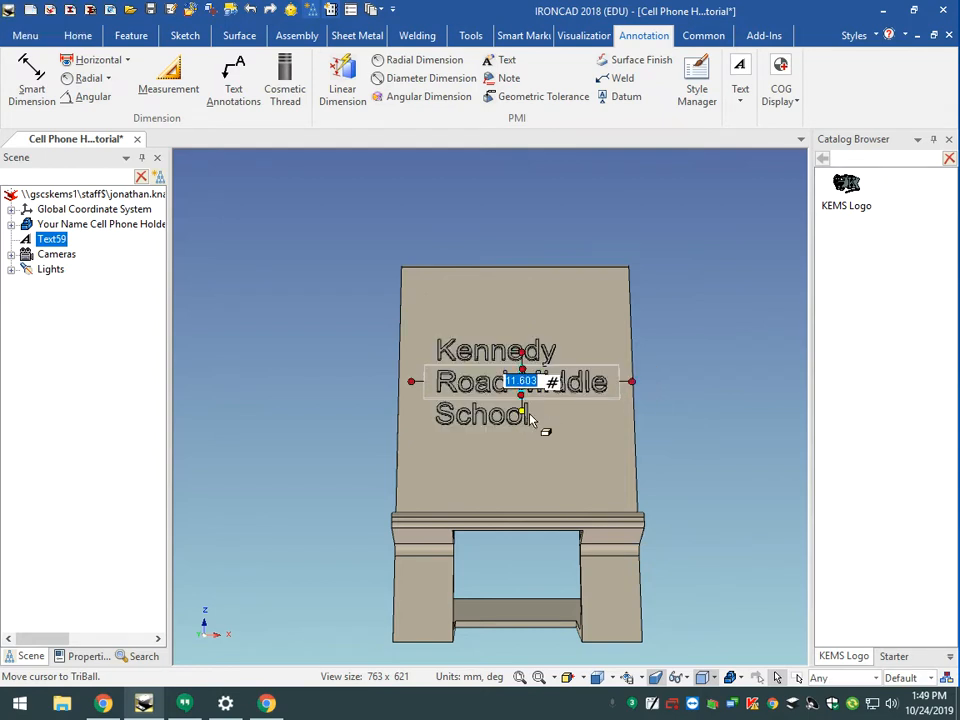
pyautogui.moveTo(418, 379); pyautogui.dragTo(382, 381)
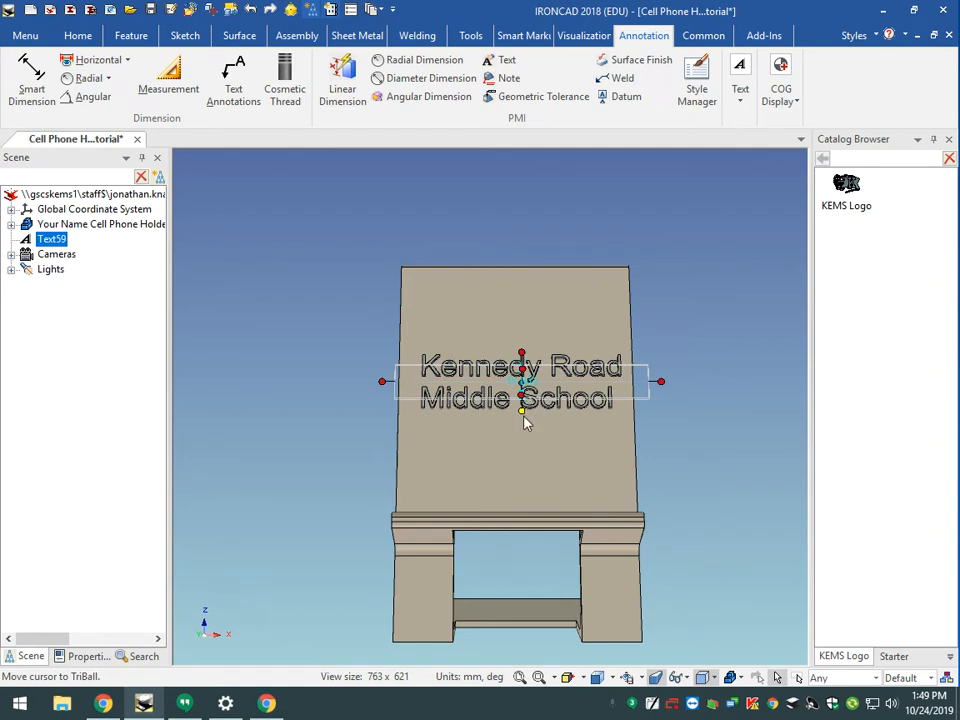
pyautogui.moveTo(523, 416); pyautogui.dragTo(525, 428)
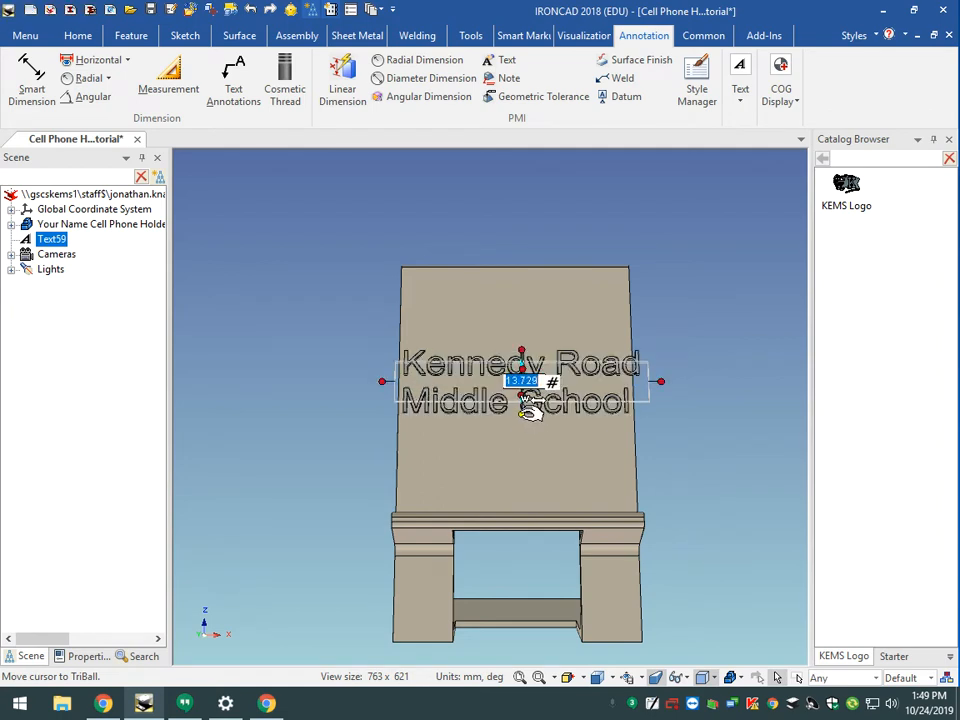
pyautogui.moveTo(525, 413); pyautogui.dragTo(524, 411)
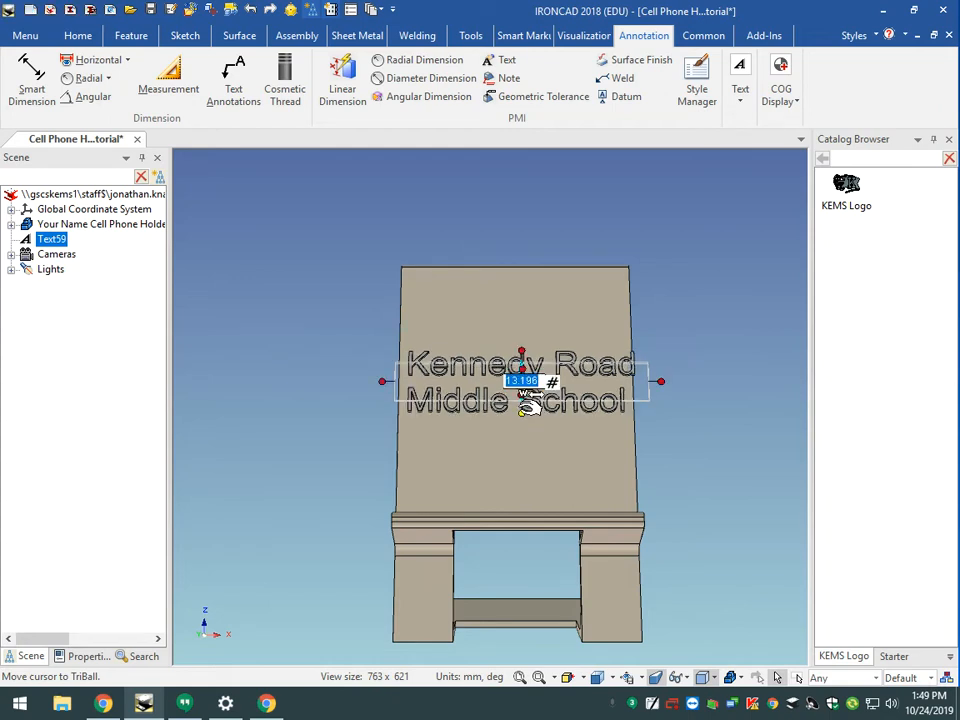
pyautogui.moveTo(522, 411); pyautogui.dragTo(524, 411)
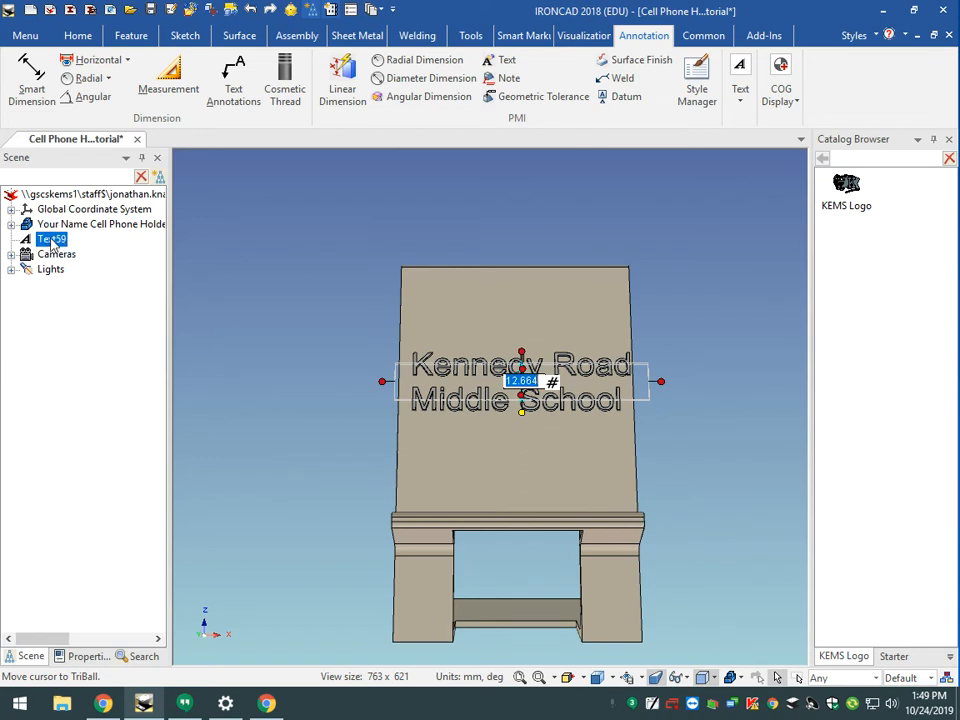
# - Move the text with the TriBall up to just below the panel's upper edge and shift it slightly left to centre it
pyautogui.click(291, 9)
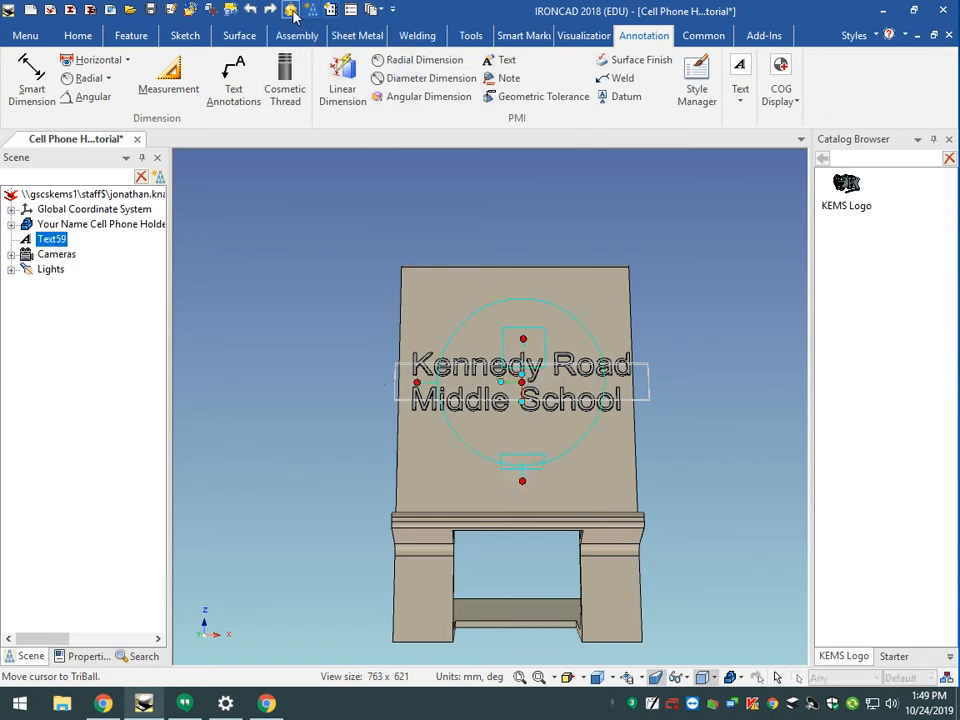
pyautogui.click(525, 481)
pyautogui.moveTo(524, 481); pyautogui.dragTo(523, 427)
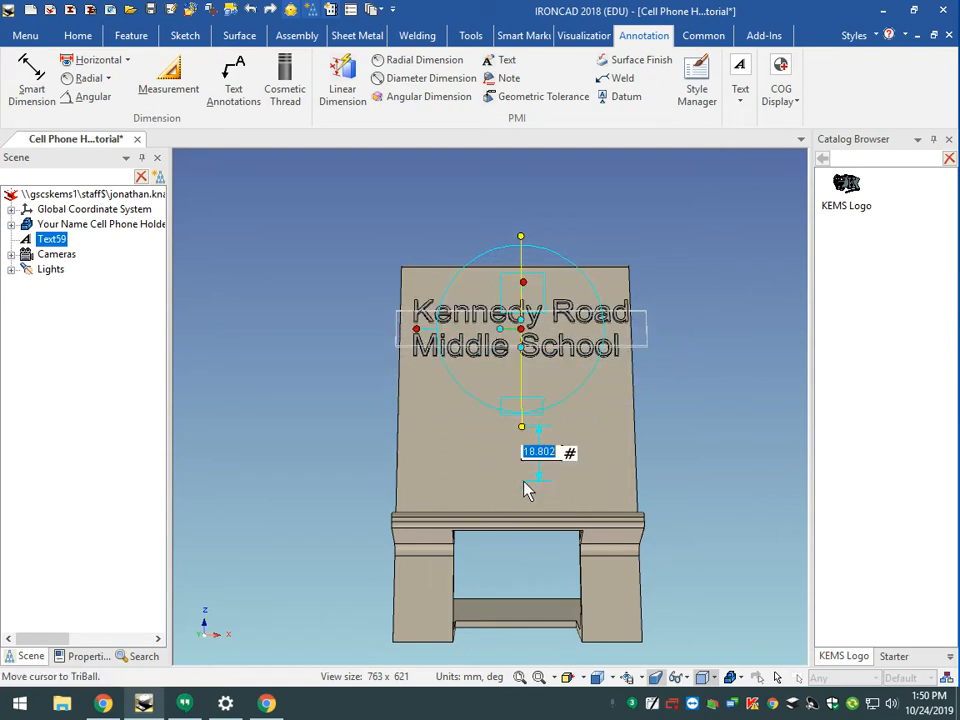
pyautogui.click(417, 332)
pyautogui.moveTo(418, 334); pyautogui.dragTo(413, 334)
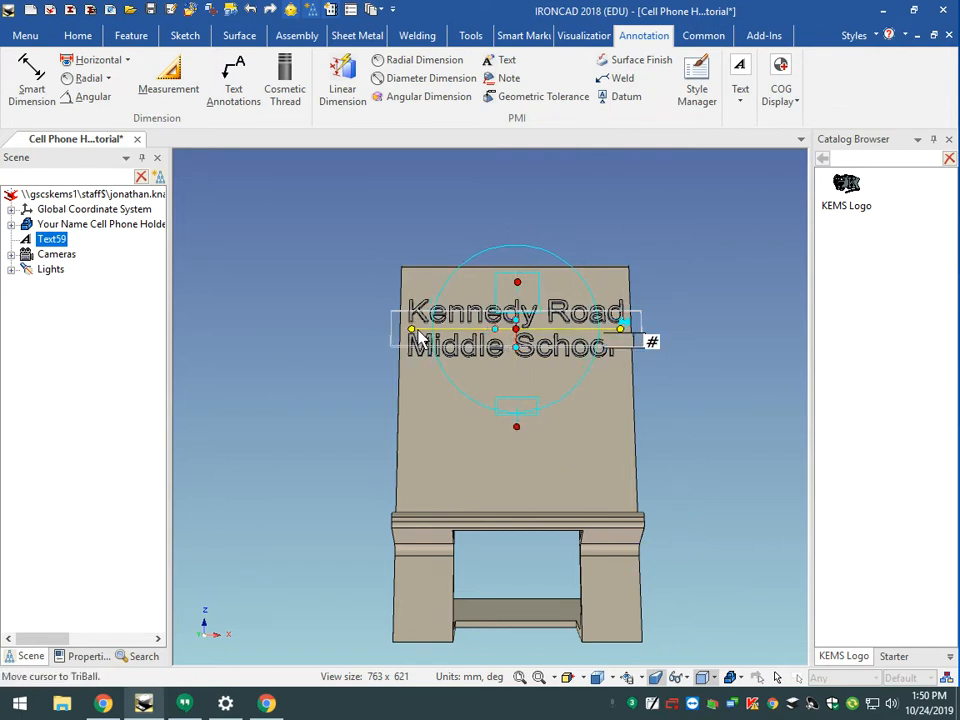
pyautogui.click(522, 424)
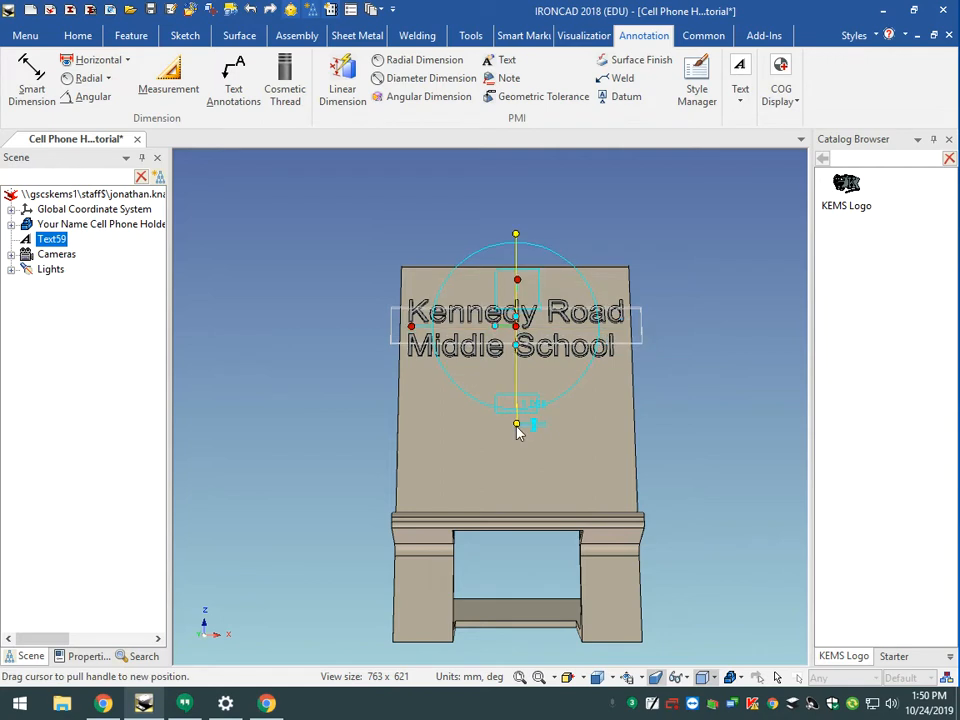
pyautogui.moveTo(518, 432); pyautogui.dragTo(519, 408)
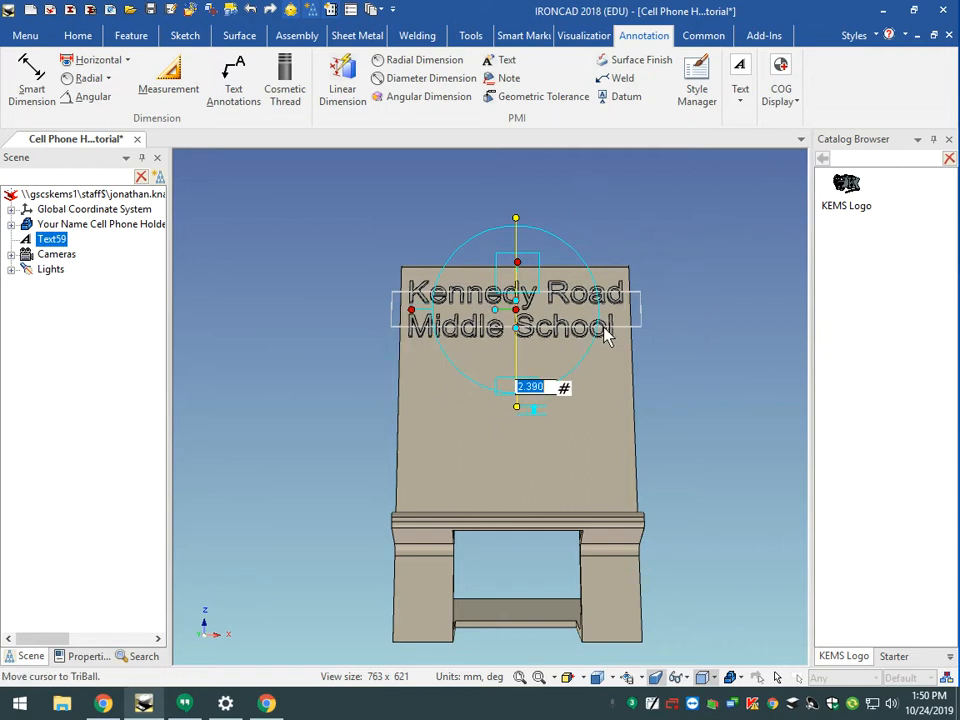
# - Center-align the two lines of the 3D text and turn off the TriBall
pyautogui.click(740, 90)
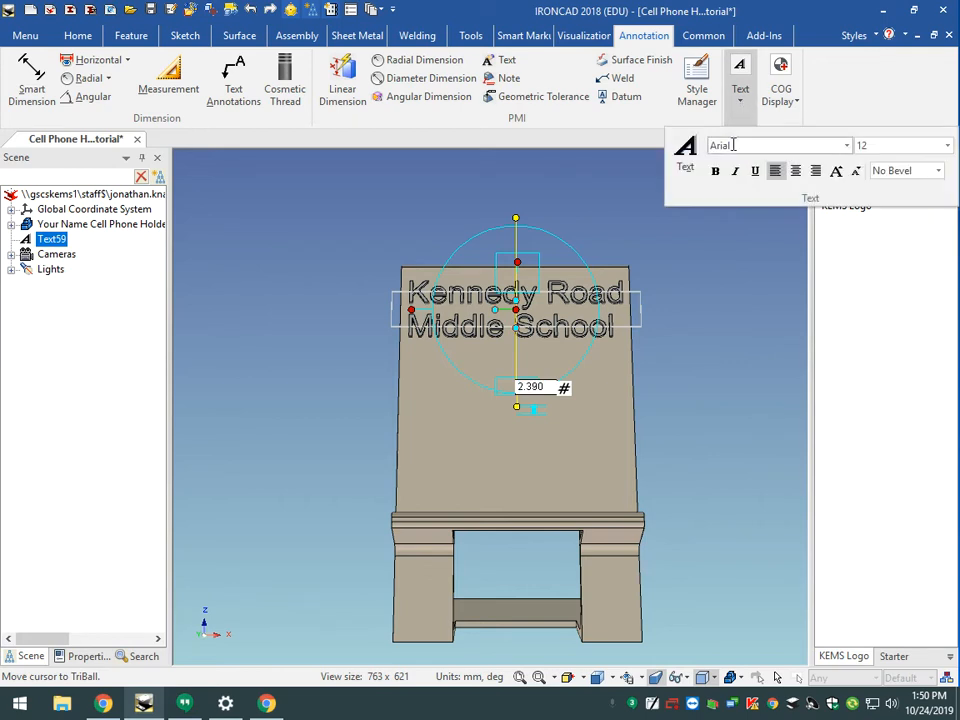
pyautogui.click(796, 172)
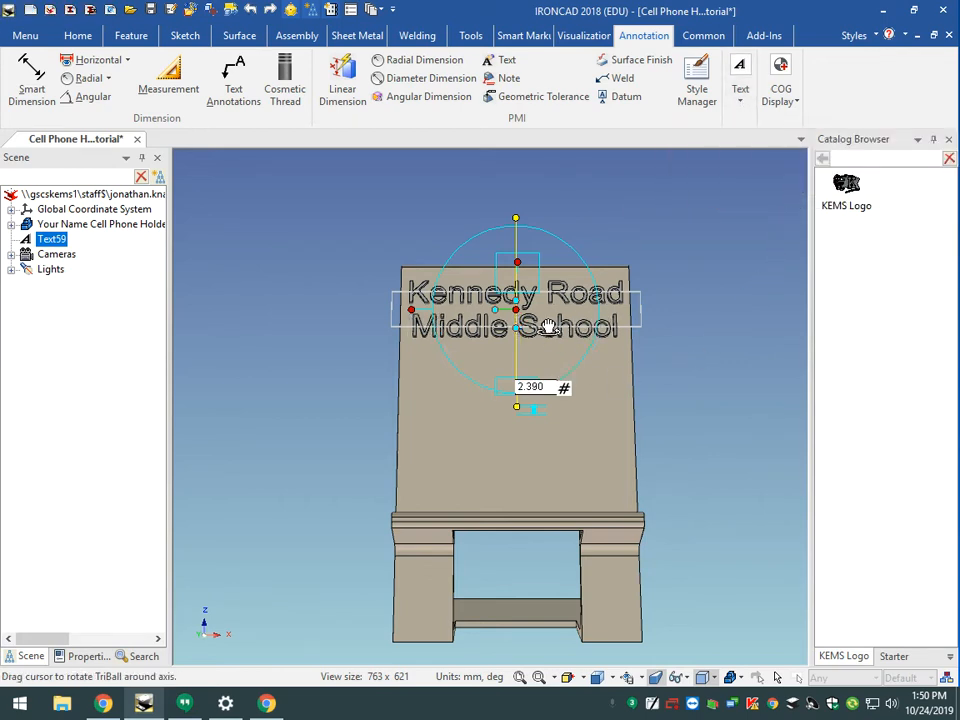
pyautogui.click(291, 12)
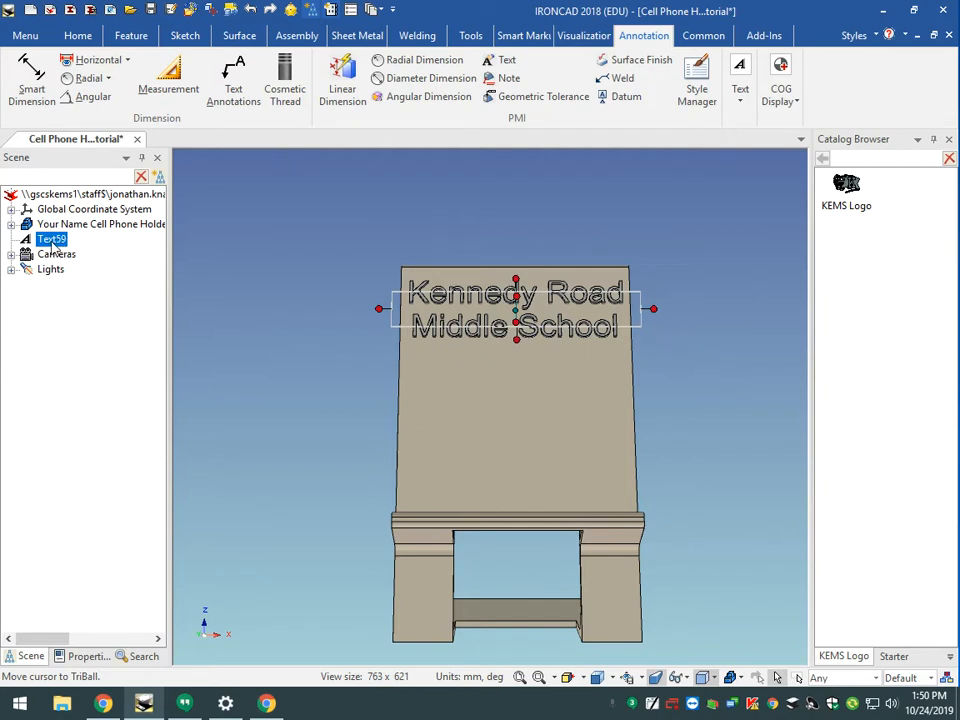
# - Convert the 3D text to a solid with planar and curved surface fitting left off
pyautogui.click(472, 38)
pyautogui.click(478, 108)
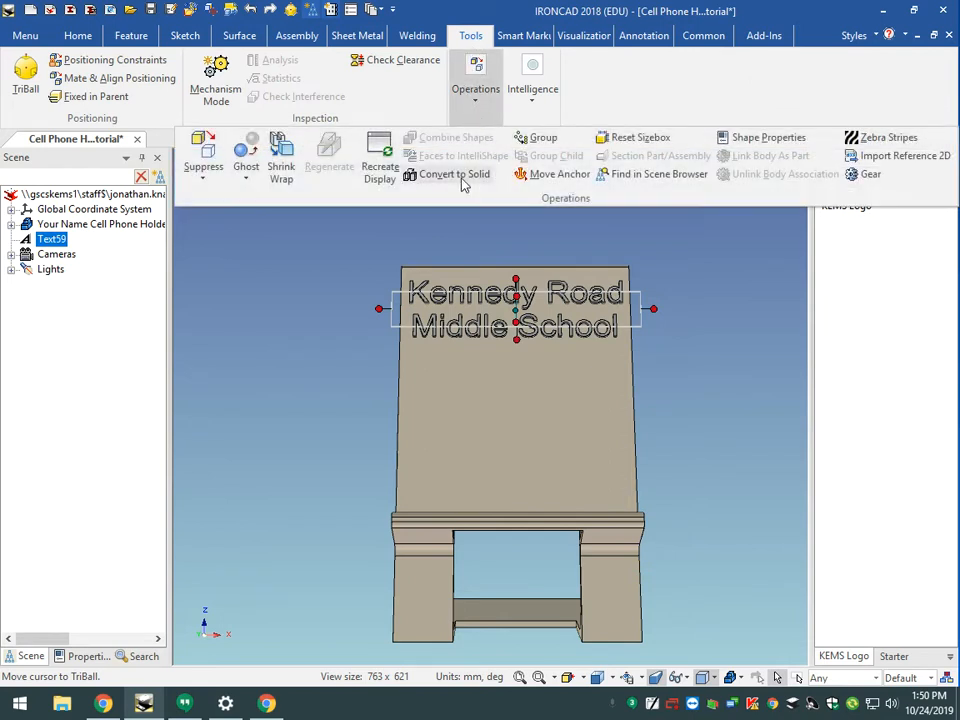
pyautogui.click(455, 176)
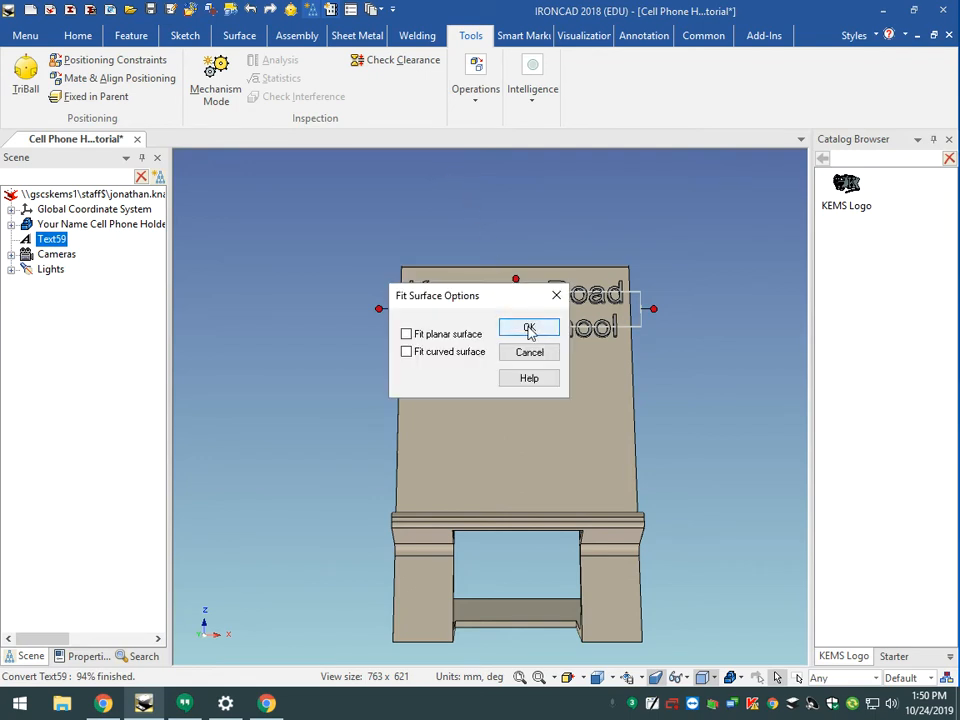
pyautogui.click(530, 329)
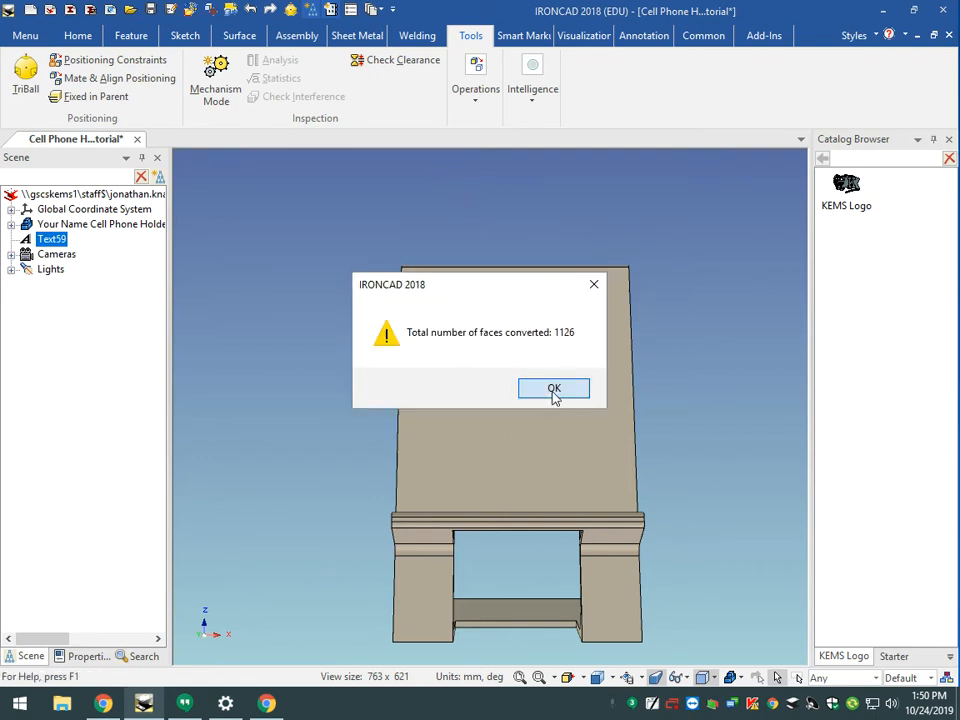
# - Accept the face conversion result and start a positioning constraint of type Mate between the text and the holder
pyautogui.click(554, 389)
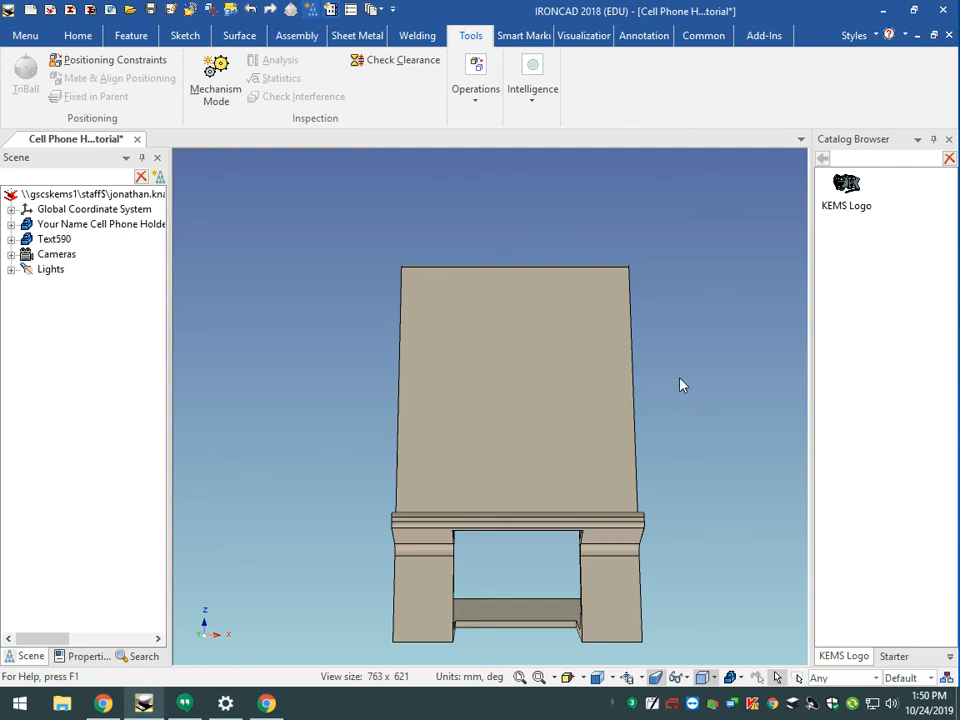
pyautogui.moveTo(681, 386); pyautogui.dragTo(414, 379, button='middle')
pyautogui.moveTo(482, 388); pyautogui.dragTo(459, 399)
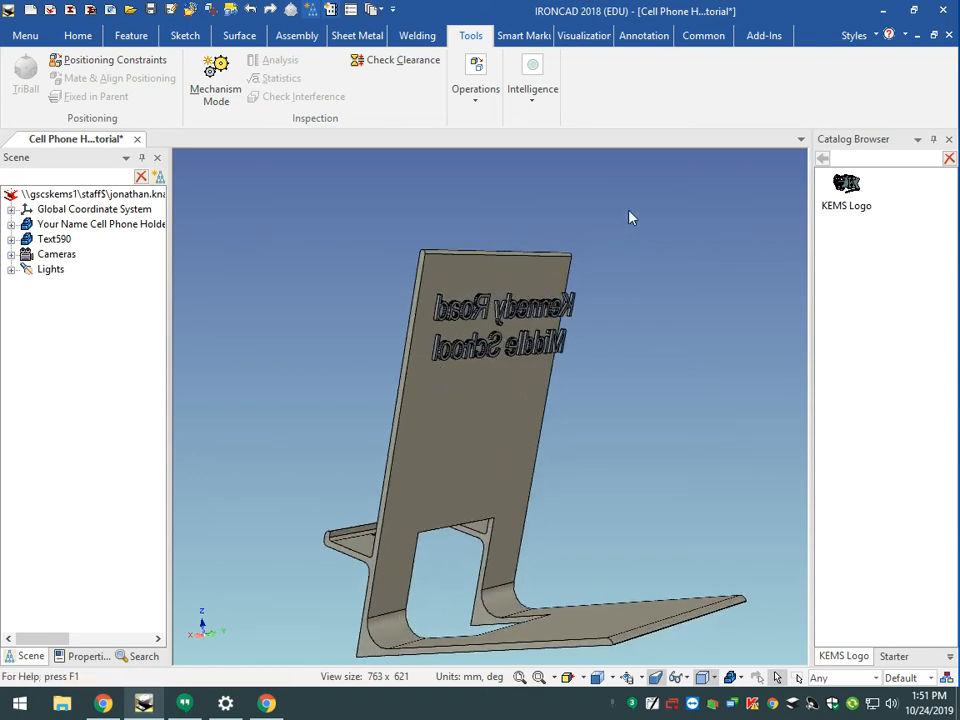
pyautogui.click(297, 37)
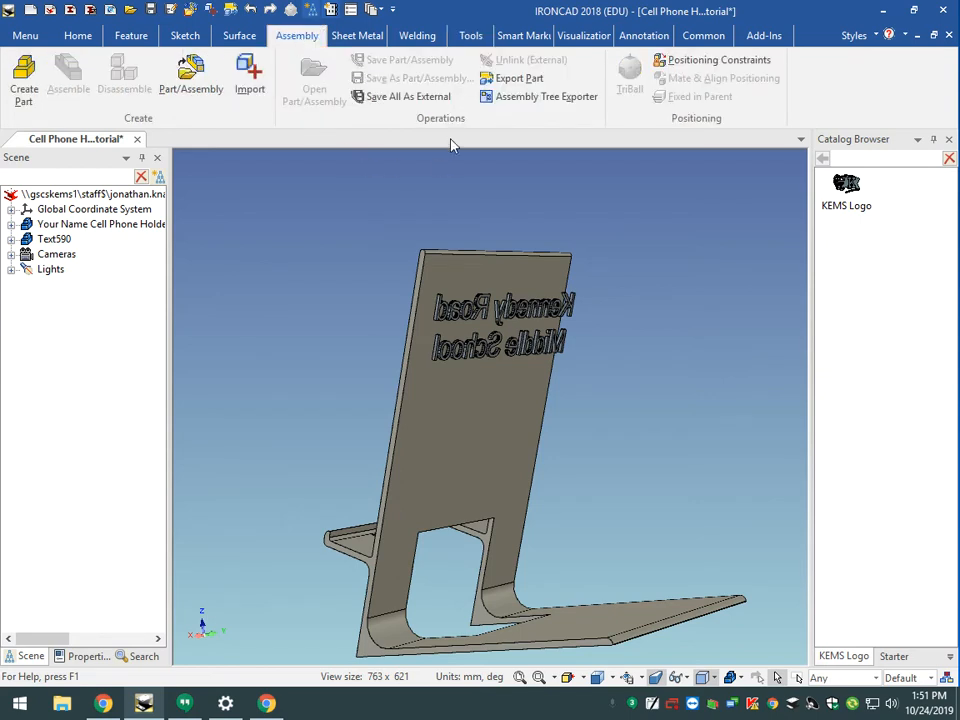
pyautogui.click(676, 62)
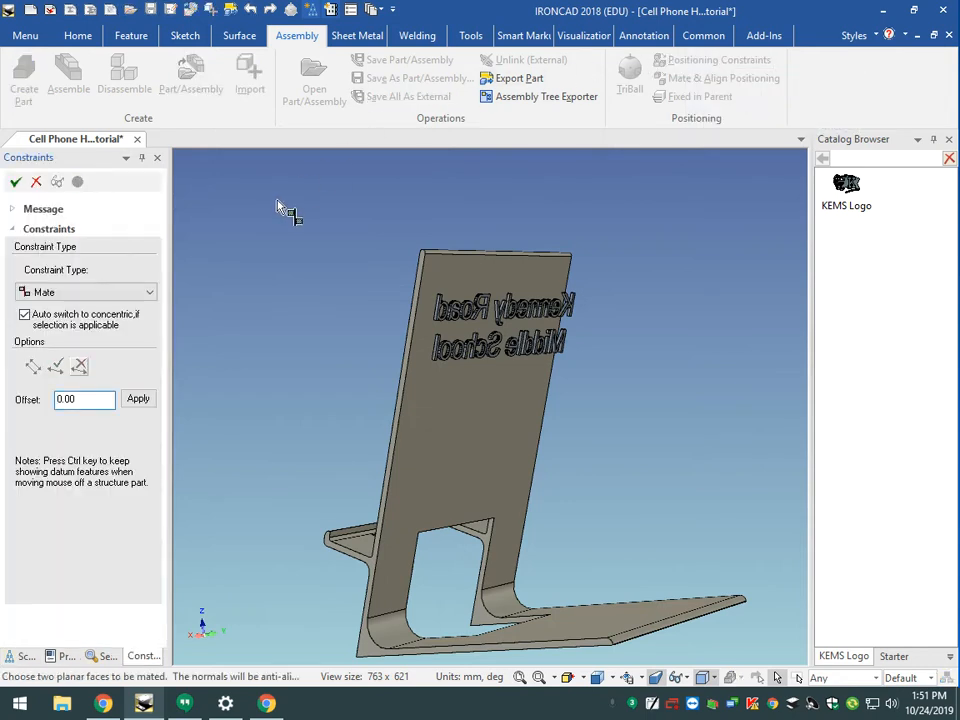
pyautogui.click(150, 292)
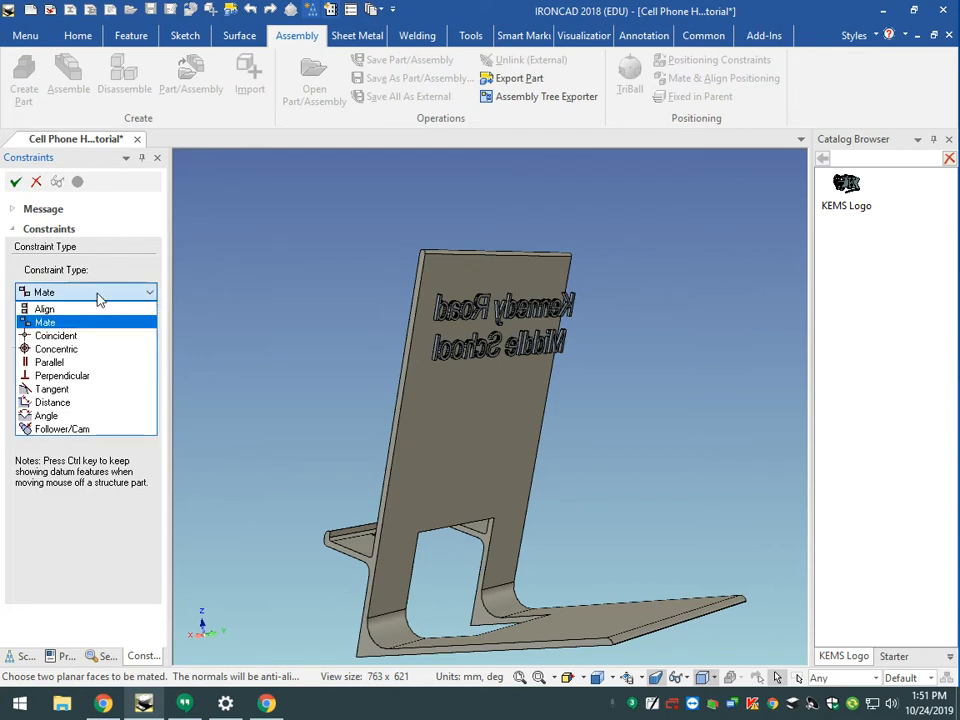
pyautogui.click(46, 324)
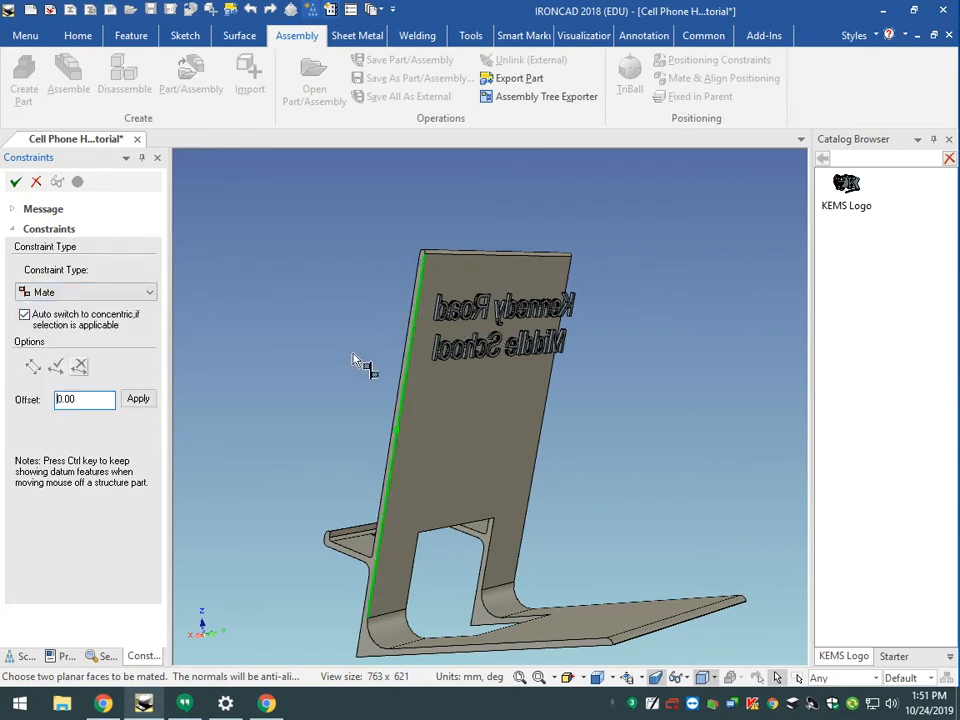
# - Select the back face of the second "d" in "Middle" as the first face of the mate
pyautogui.scroll(5, 520, 335)
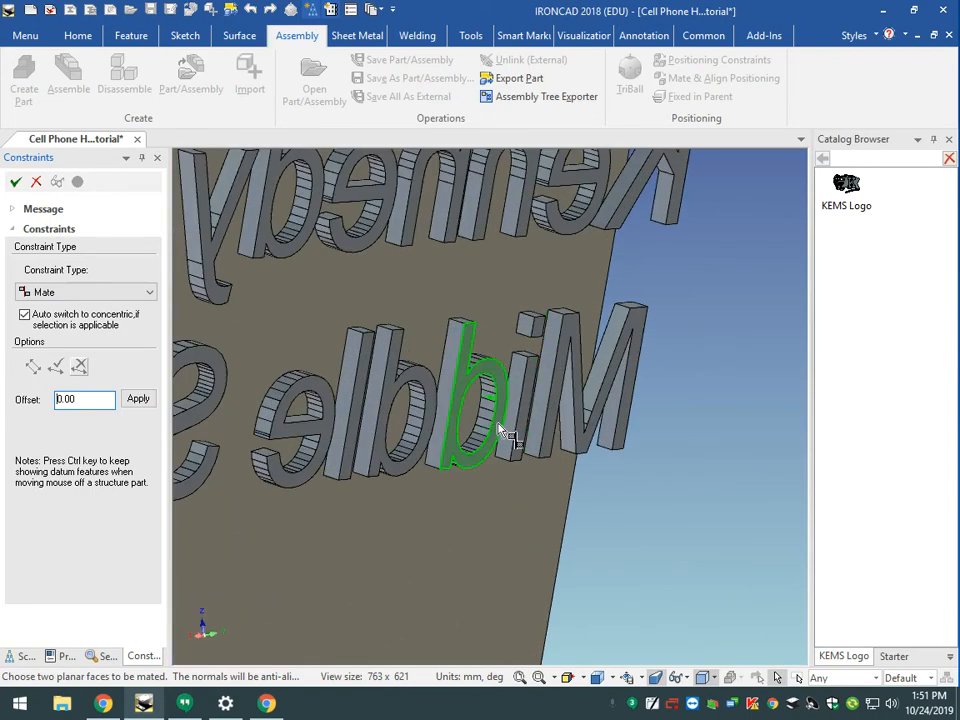
pyautogui.scroll(2, 508, 435)
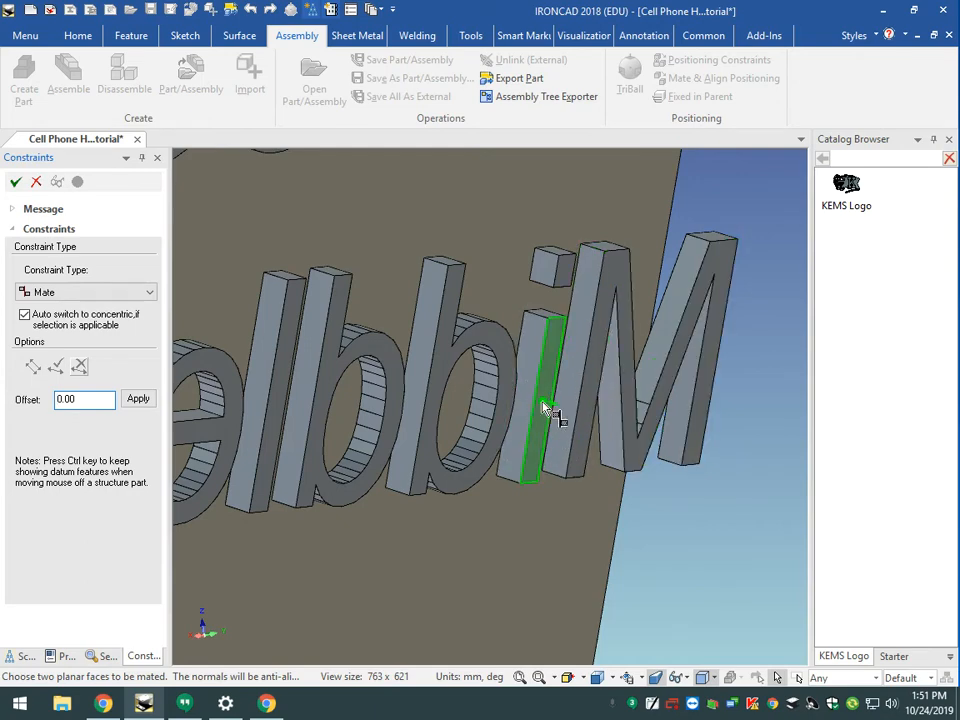
pyautogui.moveTo(525, 535); pyautogui.dragTo(471, 536, button='middle')
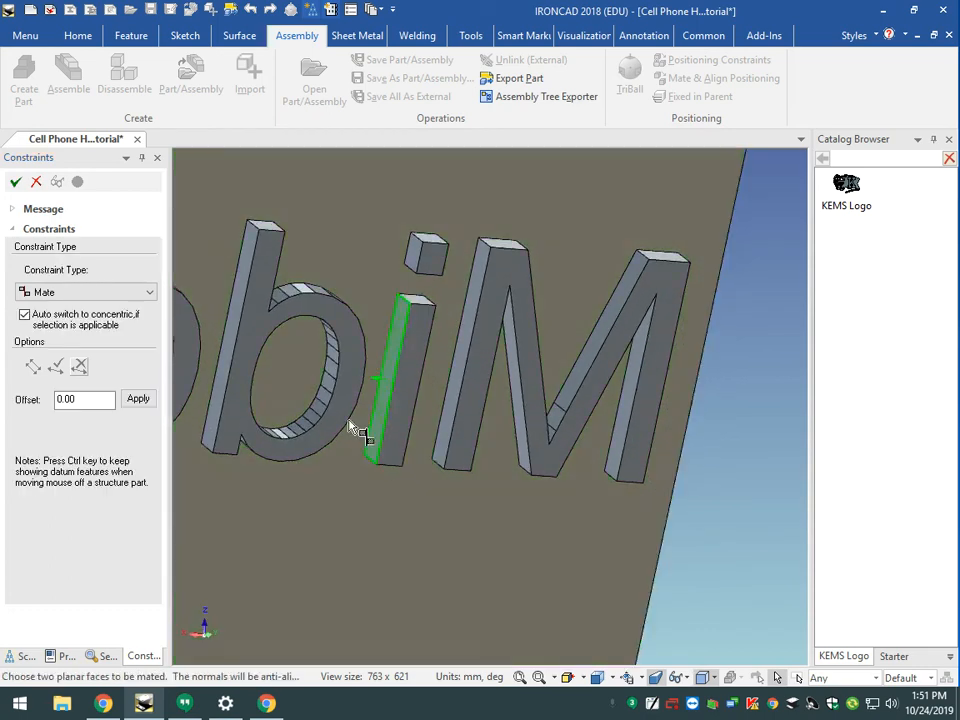
pyautogui.scroll(-2, 240, 395)
pyautogui.scroll(-3, 336, 407)
pyautogui.scroll(5, 369, 396)
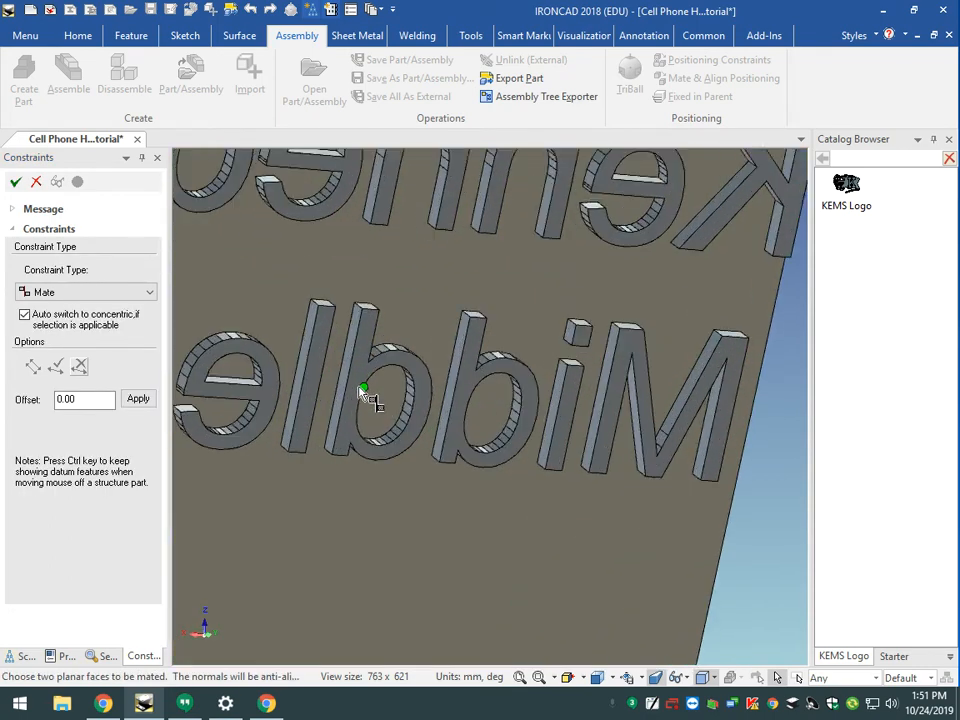
pyautogui.click(365, 396)
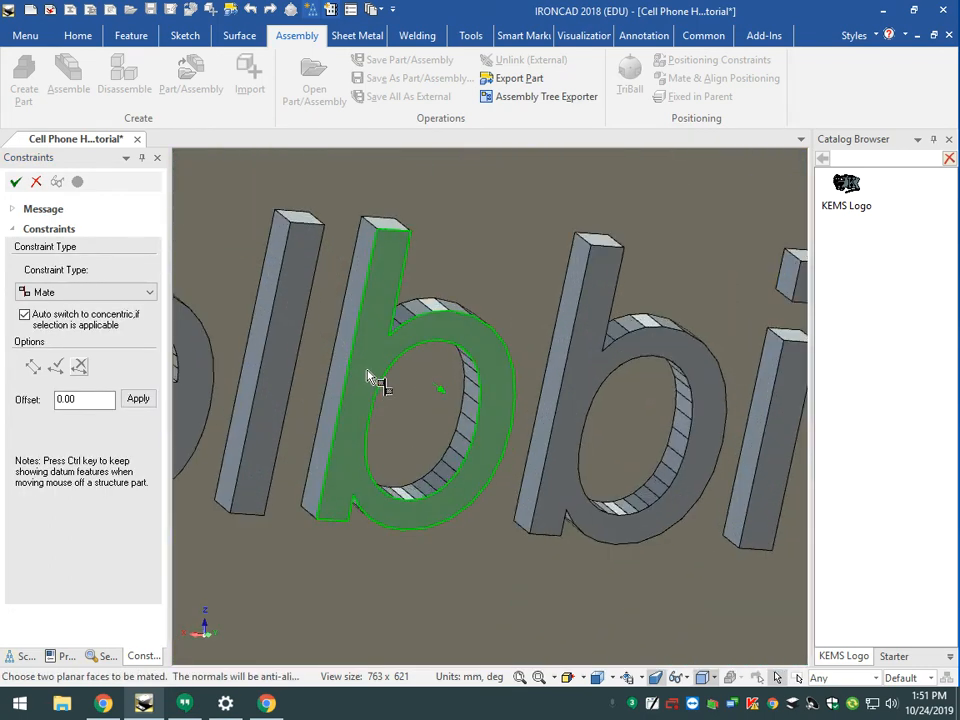
pyautogui.click(370, 374)
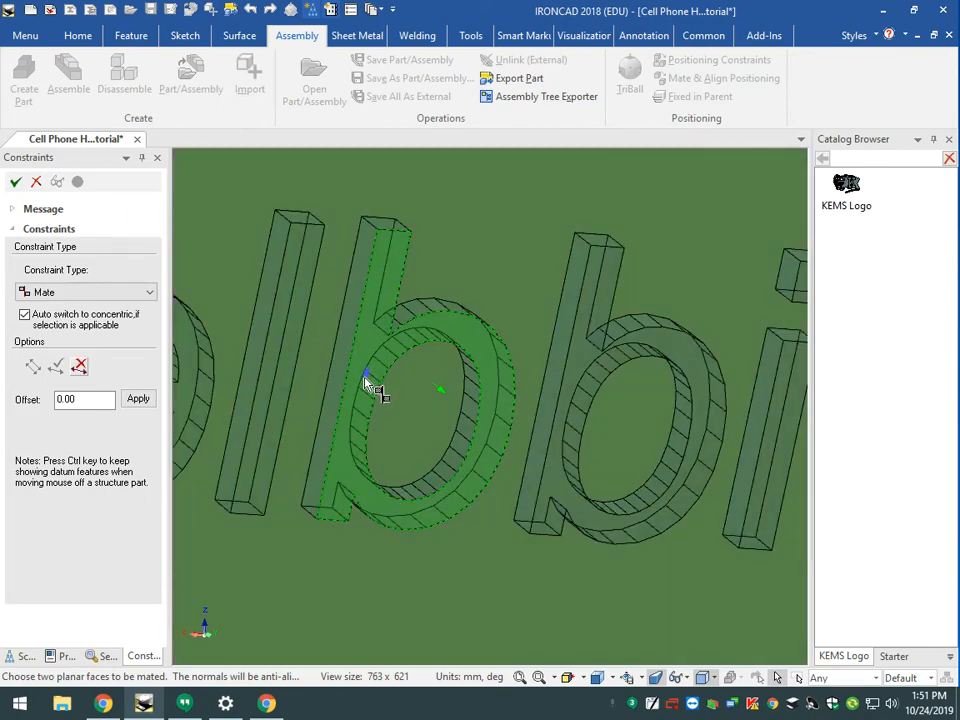
# - Select the front face of the holder's panel as the second mating face and apply the mate with an offset of 0.00
pyautogui.scroll(-4, 369, 381)
pyautogui.scroll(-3, 378, 385)
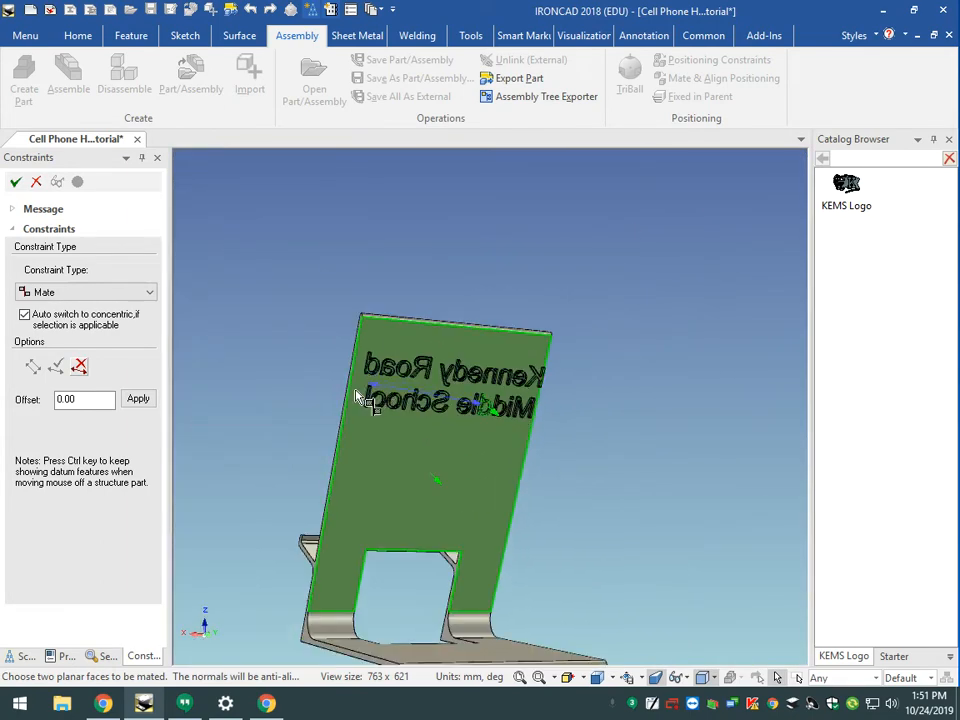
pyautogui.moveTo(296, 433); pyautogui.dragTo(524, 447, button='middle')
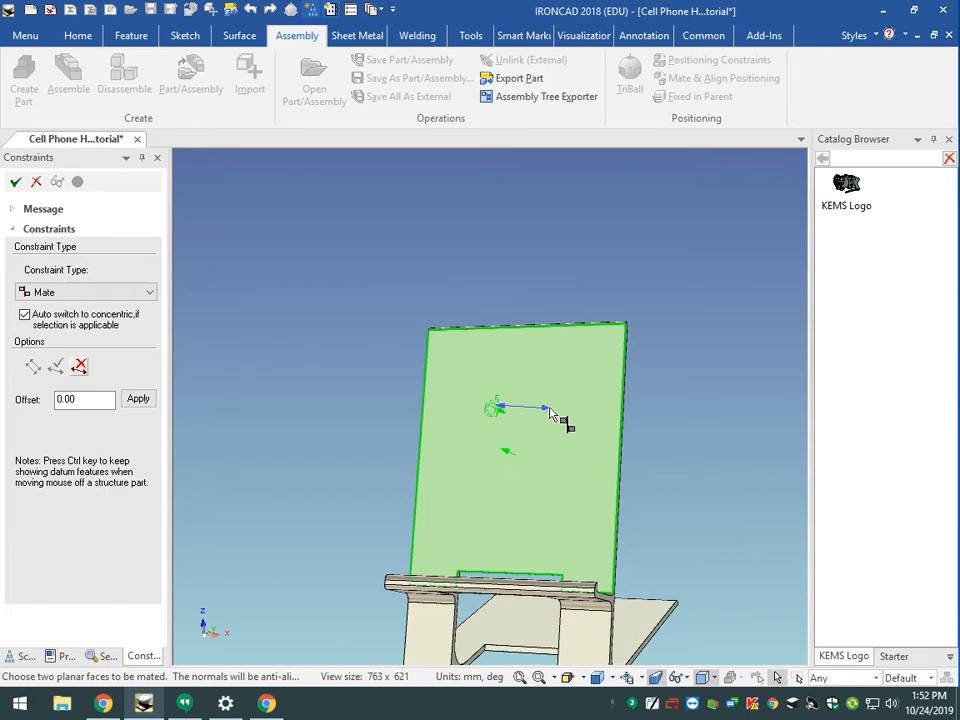
pyautogui.click(549, 414)
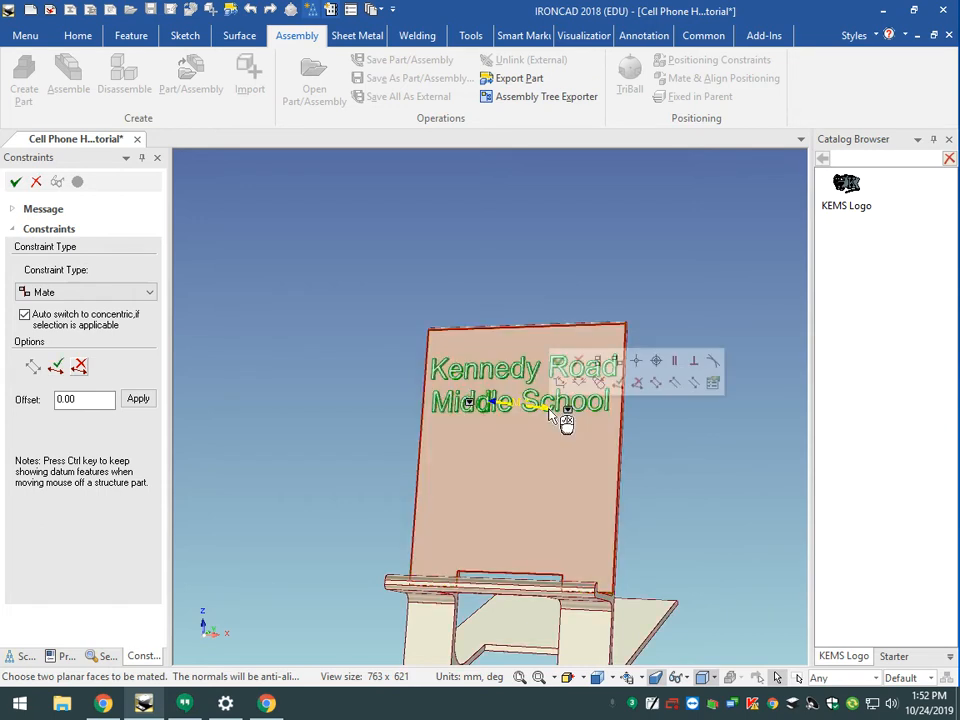
pyautogui.click(561, 370)
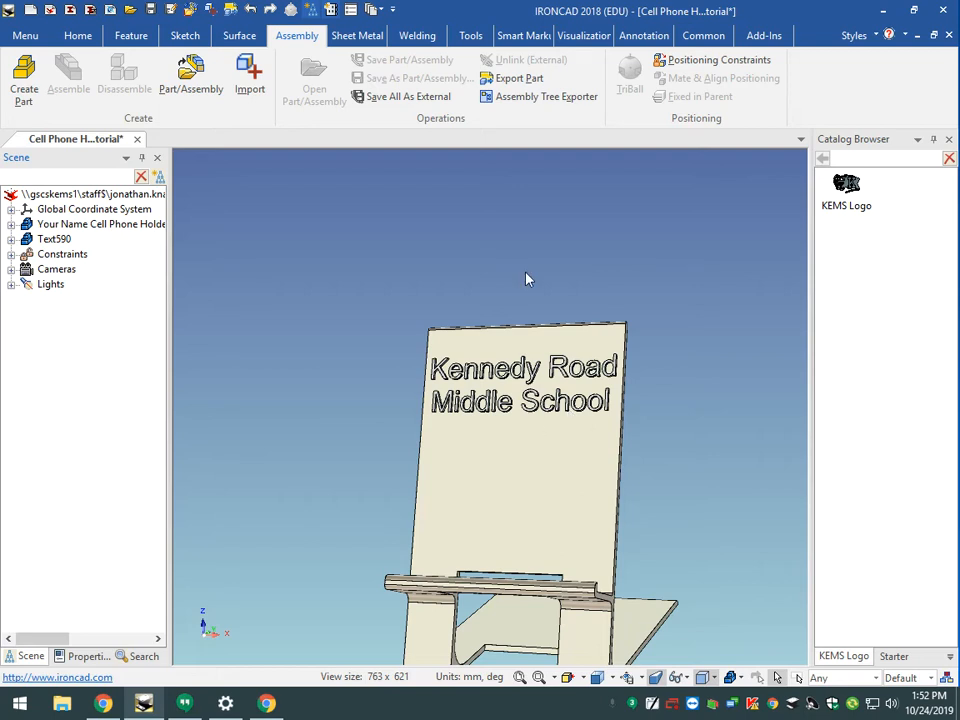
# - Slide the text sideways past both edges of the panel with the TriBall, finishing with a move of about 88.4 mm back to centre
pyautogui.click(50, 240)
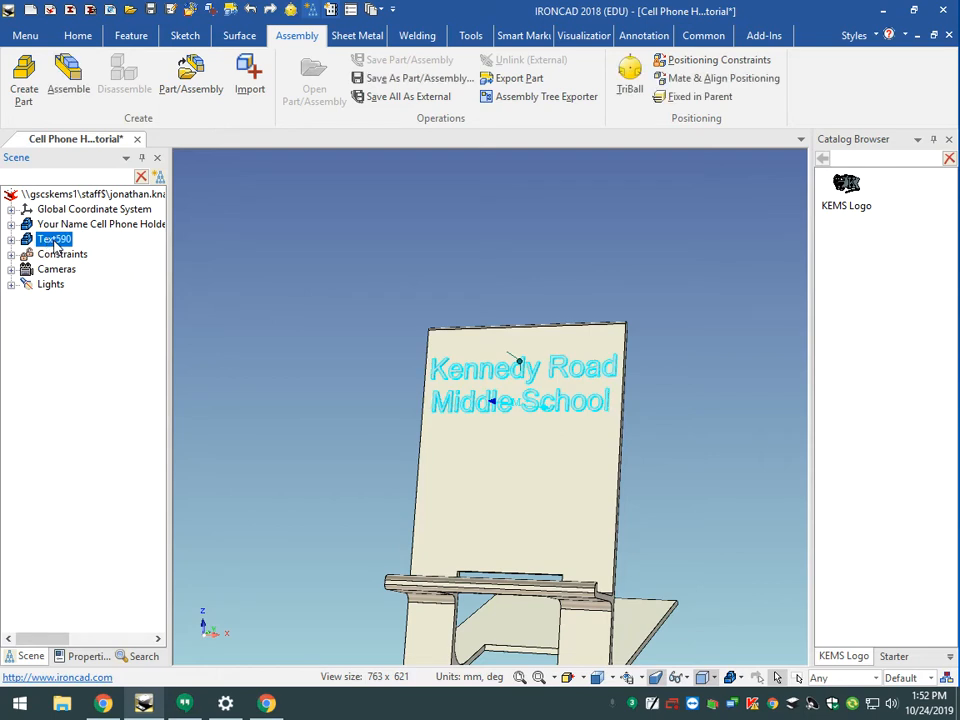
pyautogui.click(291, 11)
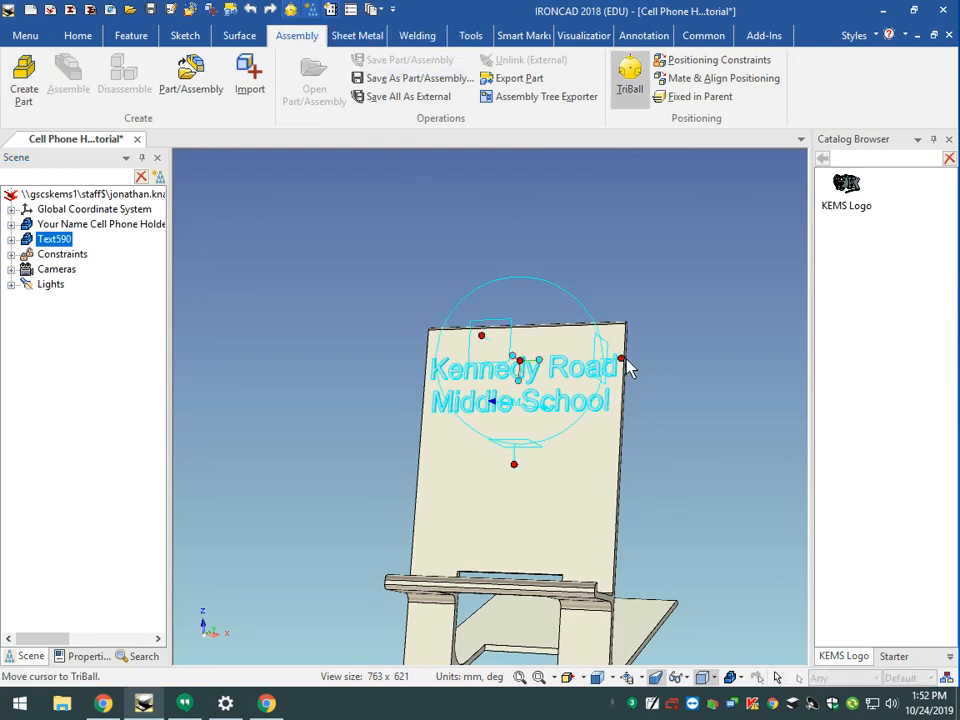
pyautogui.moveTo(631, 358); pyautogui.dragTo(706, 366)
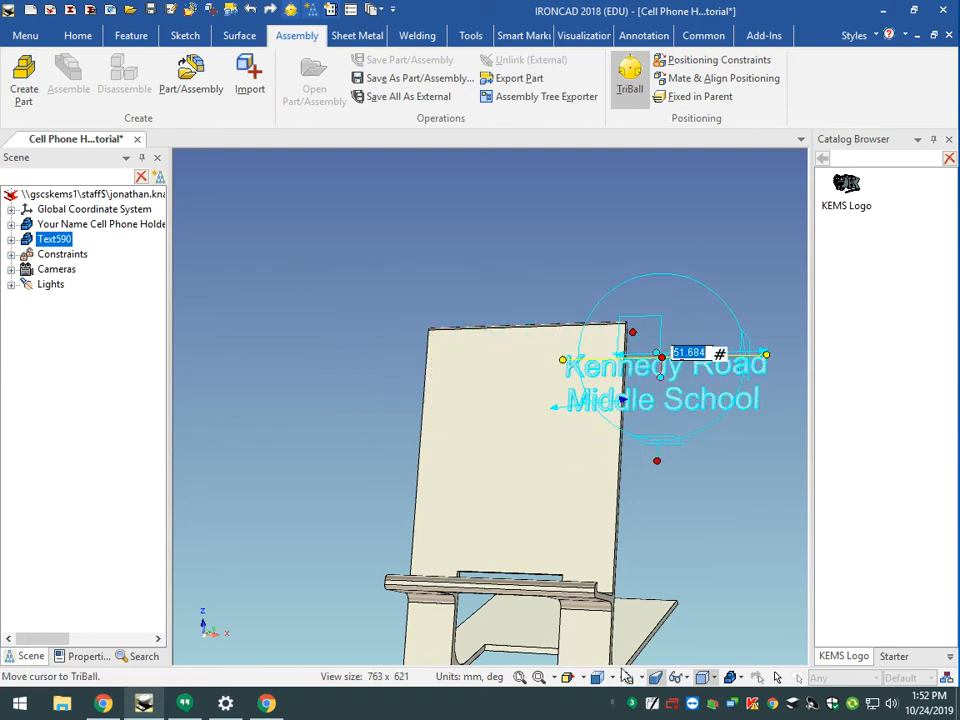
pyautogui.write('140')
pyautogui.press('Return')
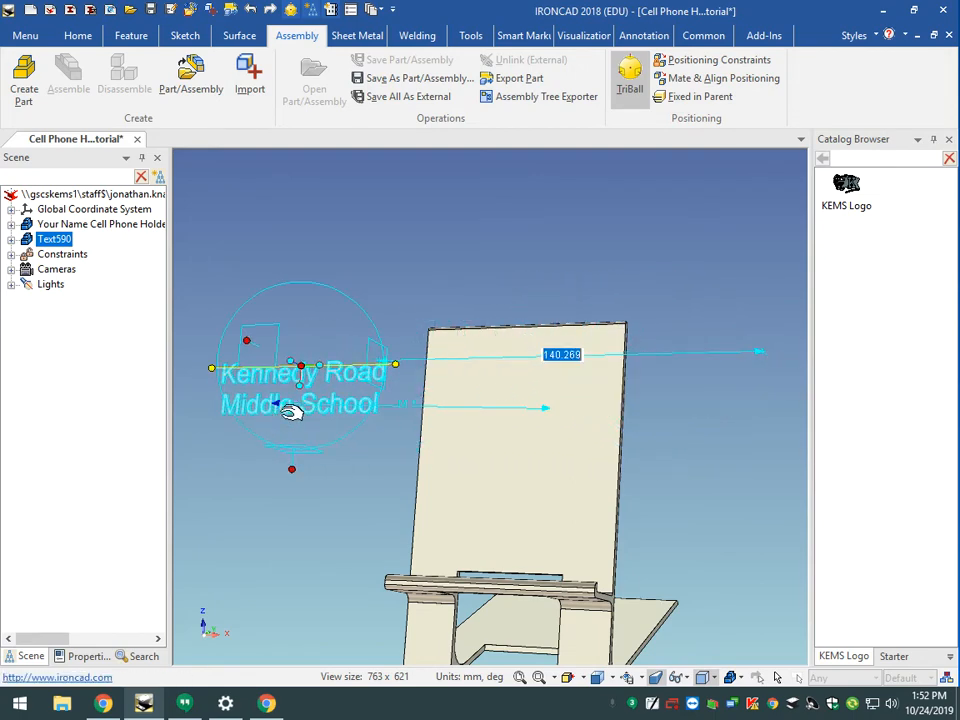
pyautogui.moveTo(400, 364); pyautogui.dragTo(621, 358)
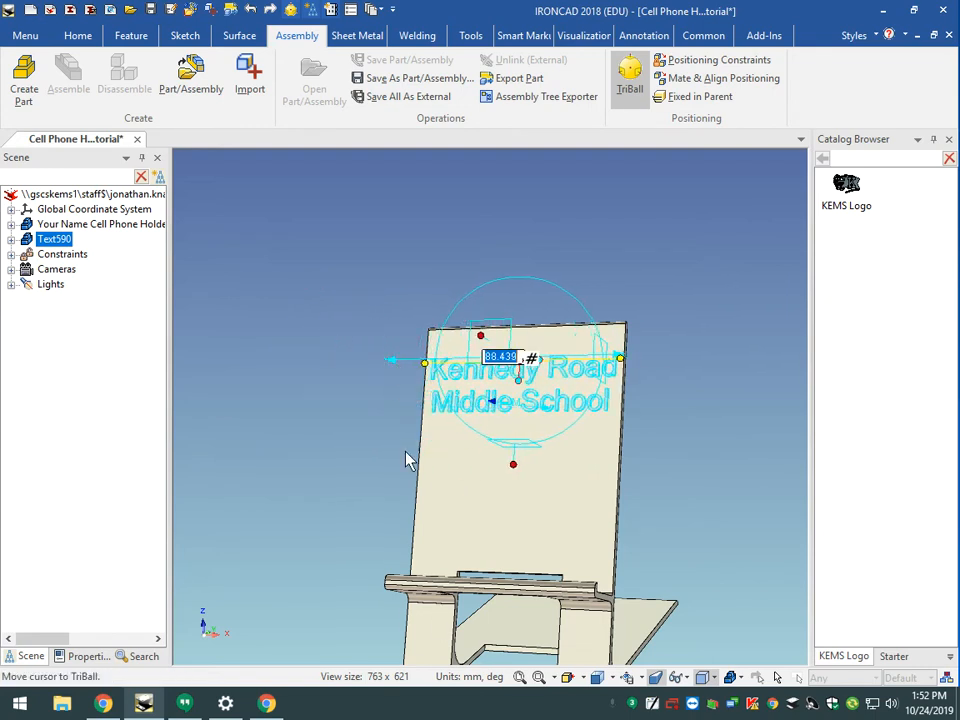
# - Slide the text down the panel with the TriBall and back up about 44.5 mm to just below the panel's upper edge
pyautogui.click(521, 679)
pyautogui.click(600, 679)
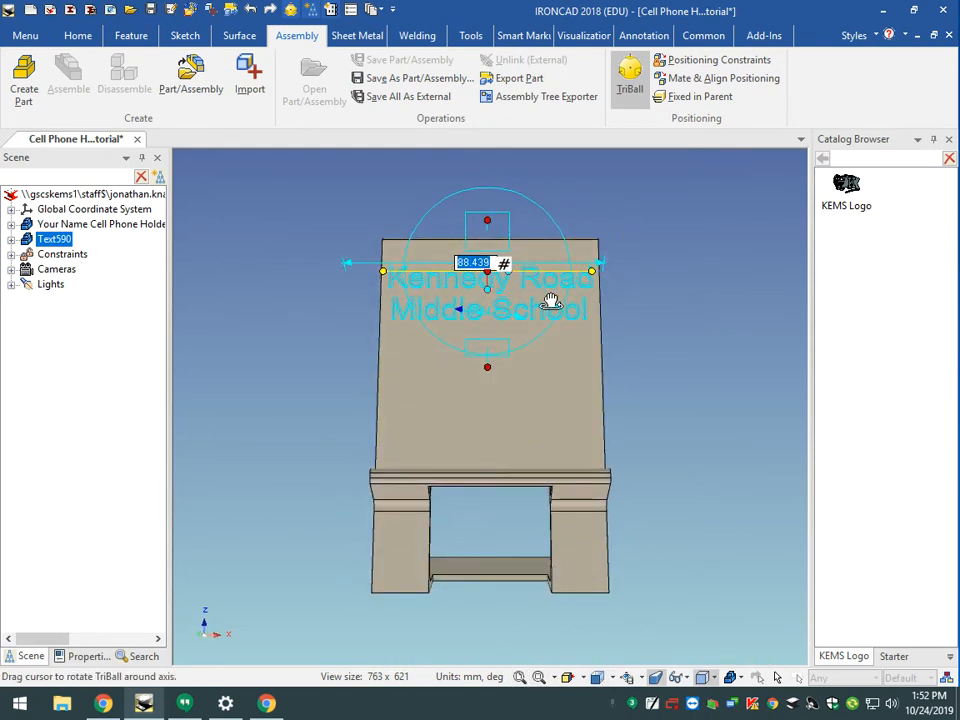
pyautogui.click(490, 367)
pyautogui.moveTo(497, 367); pyautogui.dragTo(491, 375)
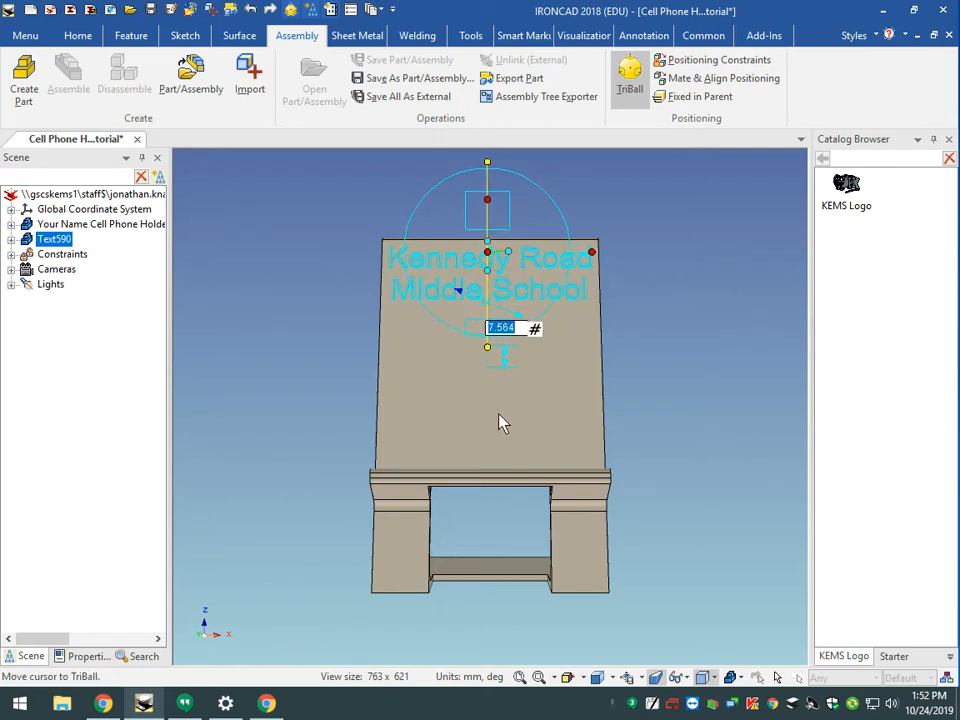
pyautogui.click(490, 347)
pyautogui.moveTo(497, 349); pyautogui.dragTo(499, 399)
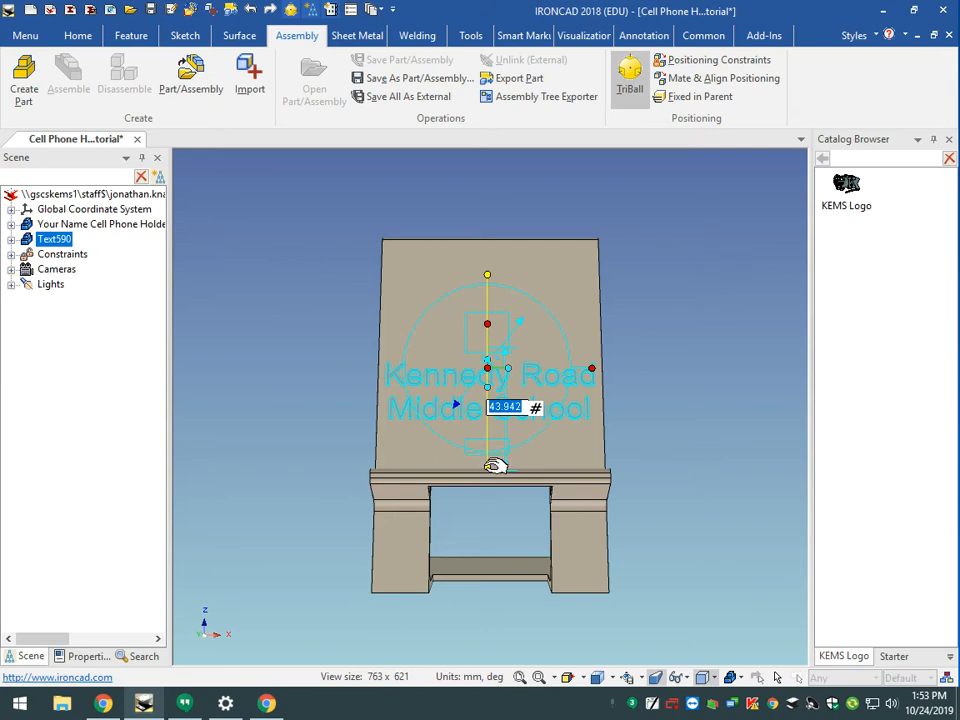
pyautogui.moveTo(493, 470)
pyautogui.mouseDown()
pyautogui.moveTo(487, 346)
pyautogui.moveTo(490, 475)
pyautogui.mouseUp()
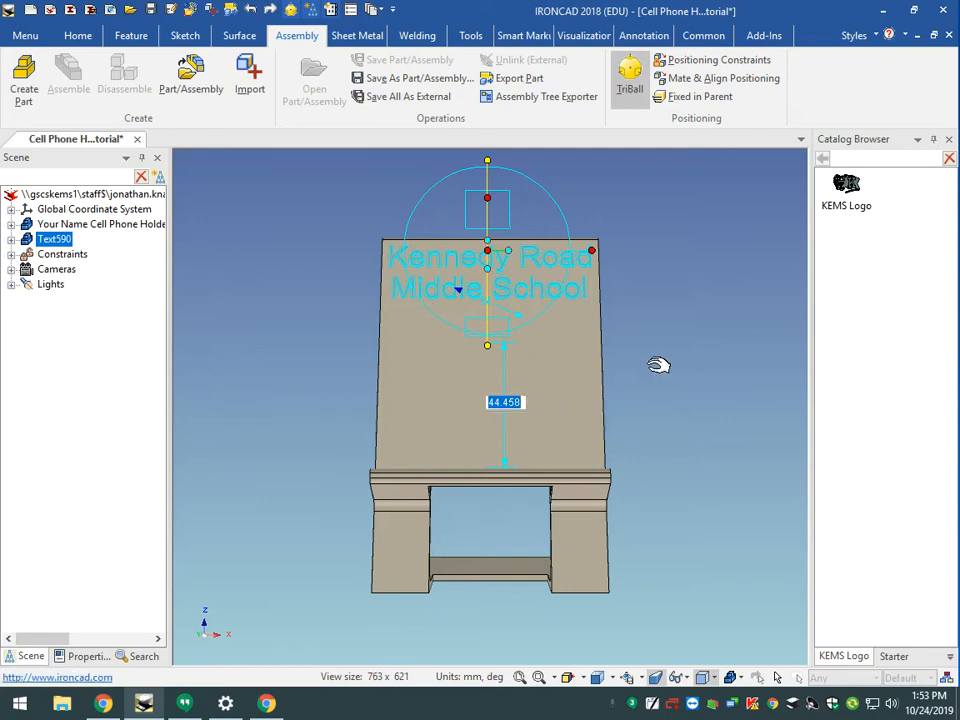
# - Pull the text perpendicular to the panel with the TriBall about 32.3 mm forward and about 94.1 mm back, and turn off the TriBall
pyautogui.moveTo(651, 371); pyautogui.dragTo(507, 383)
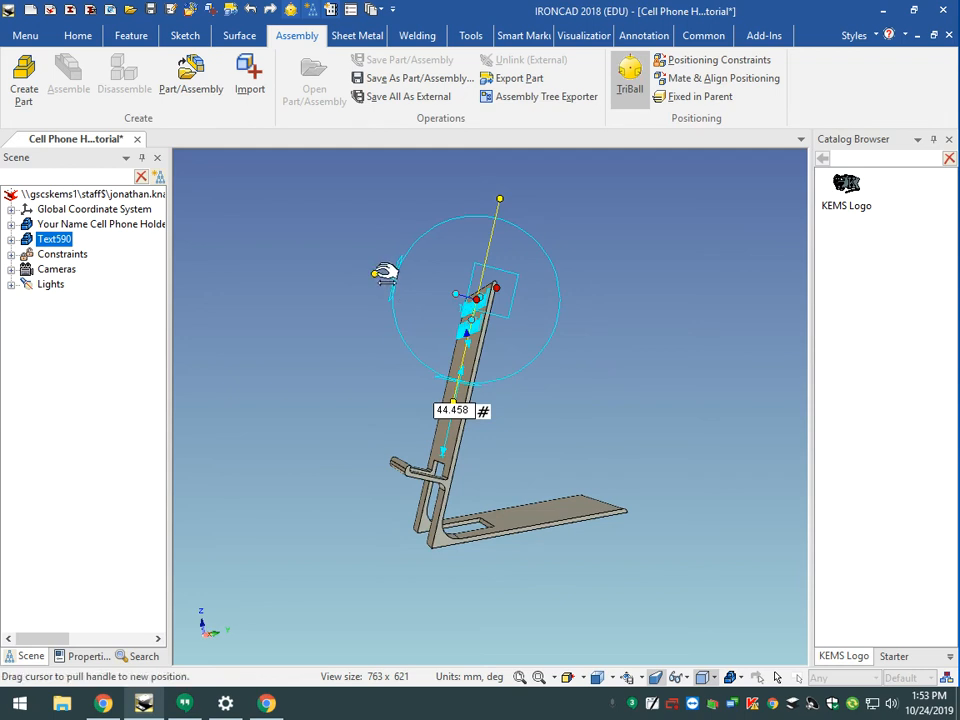
pyautogui.click(378, 274)
pyautogui.moveTo(383, 274); pyautogui.dragTo(375, 278)
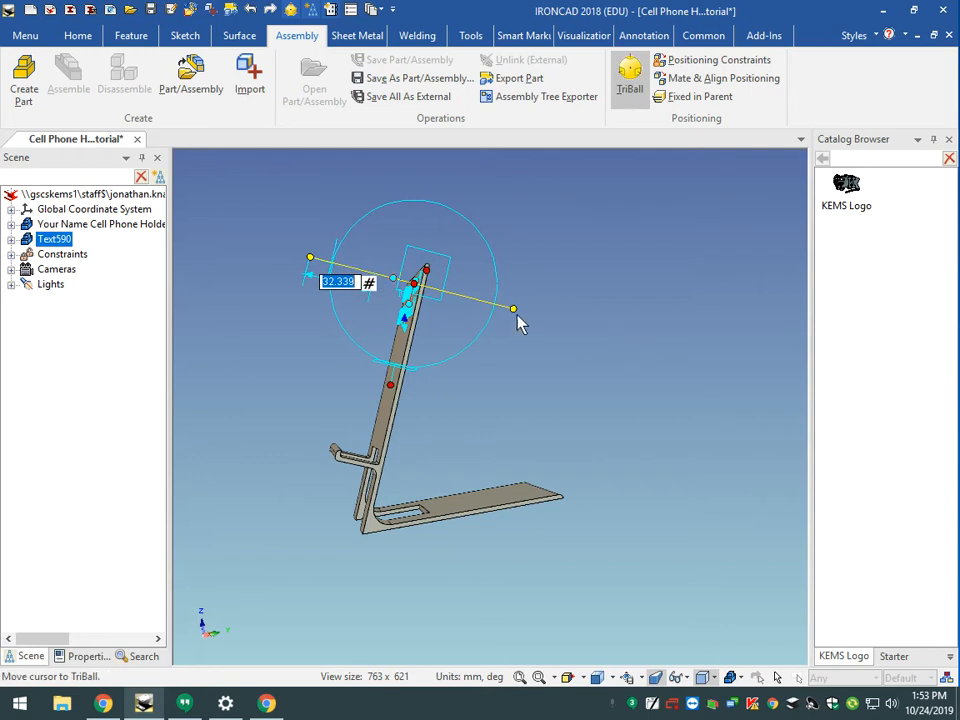
pyautogui.moveTo(515, 309); pyautogui.dragTo(513, 310)
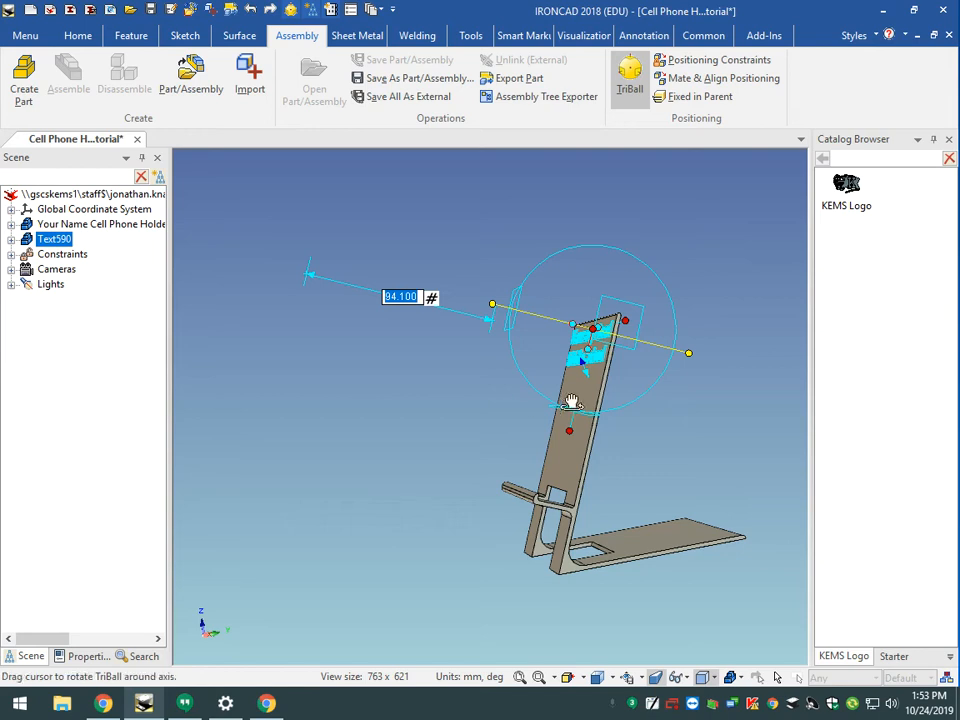
pyautogui.click(599, 679)
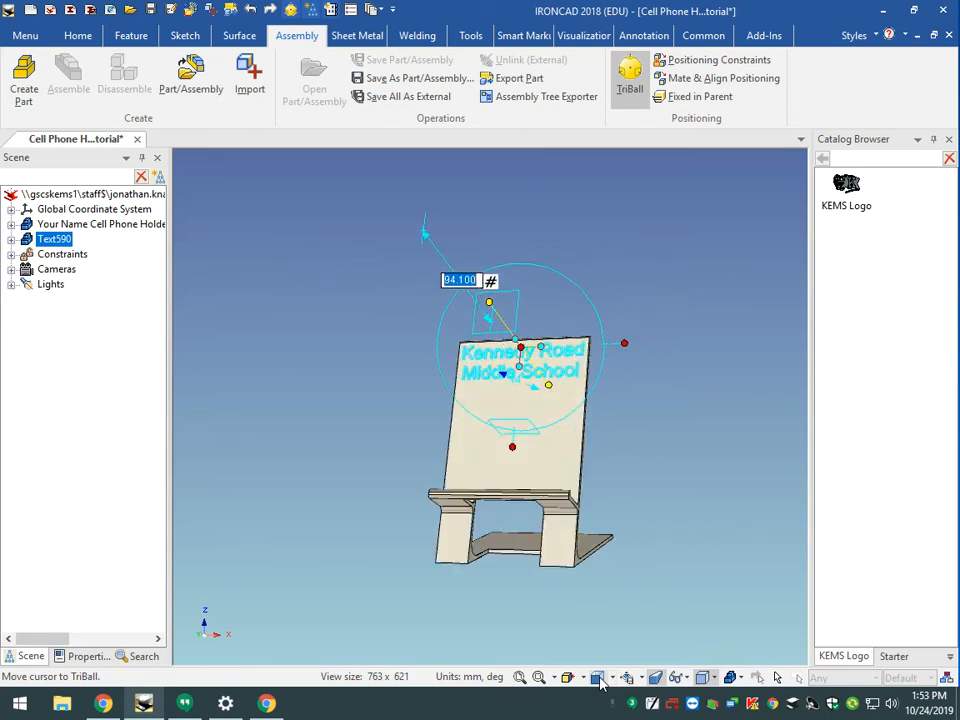
pyautogui.click(539, 678)
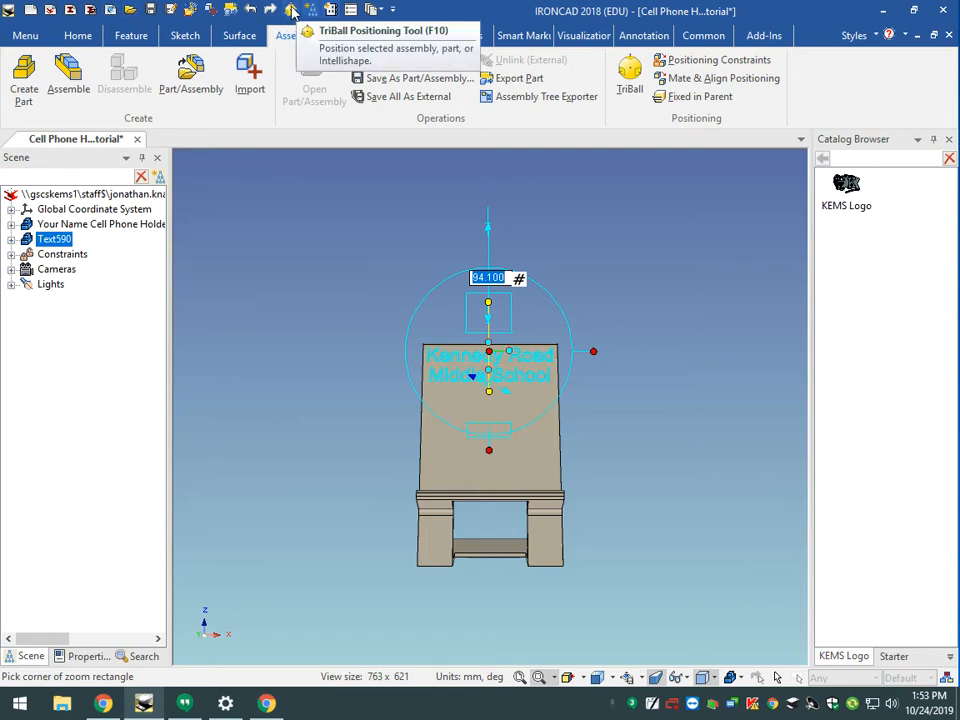
# - Unlock the mate constraint between the text and the holder, and select the text part
pyautogui.click(10, 254)
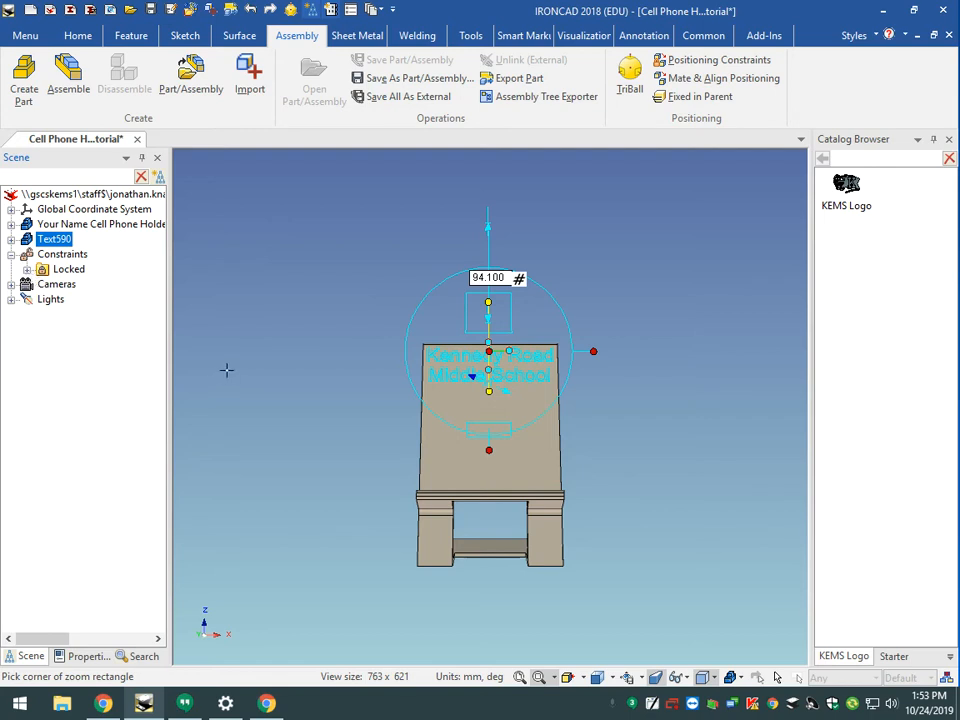
pyautogui.click(26, 270)
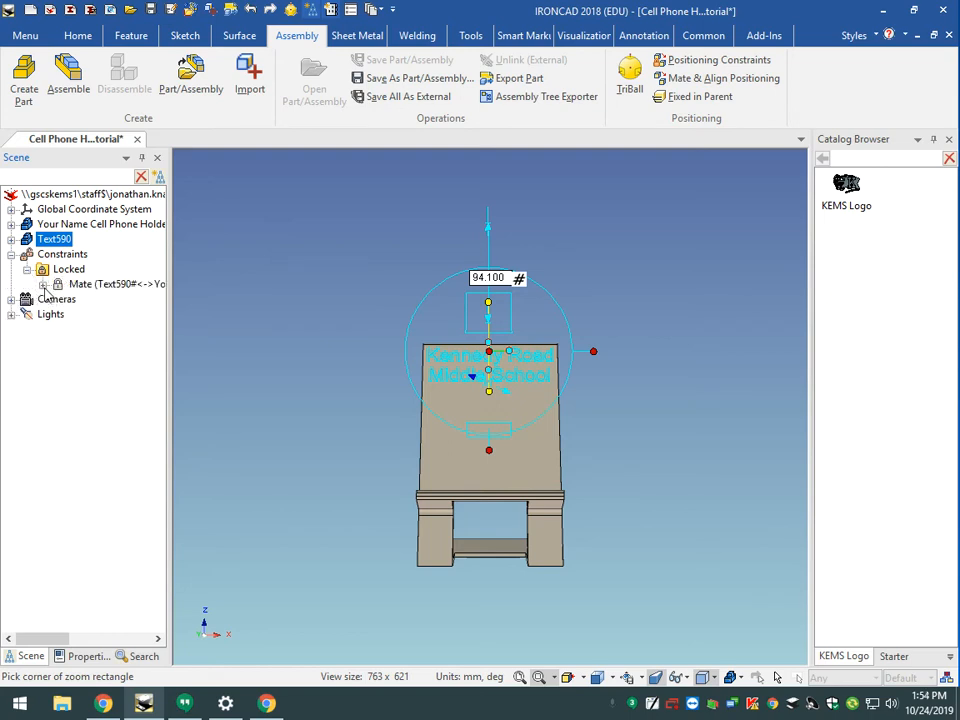
pyautogui.rightClick(46, 289)
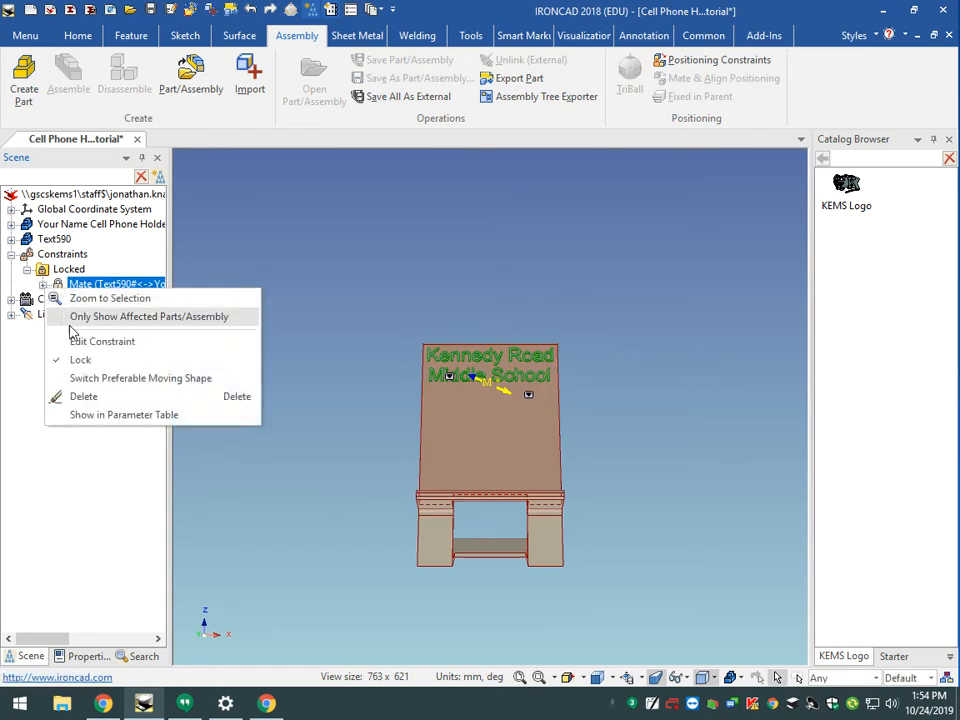
pyautogui.click(80, 360)
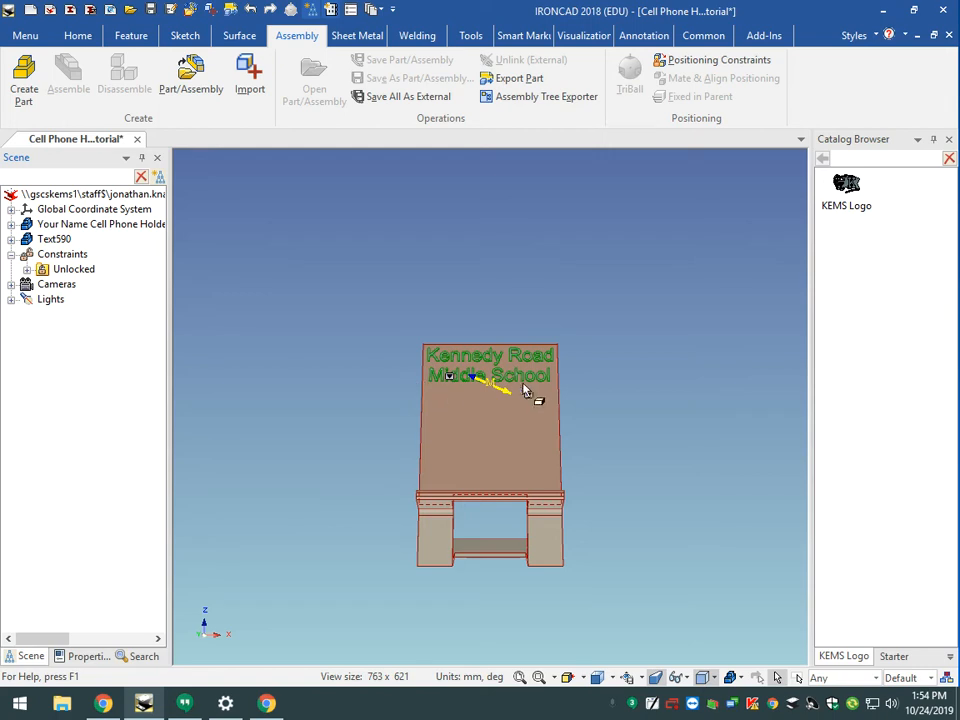
pyautogui.click(48, 240)
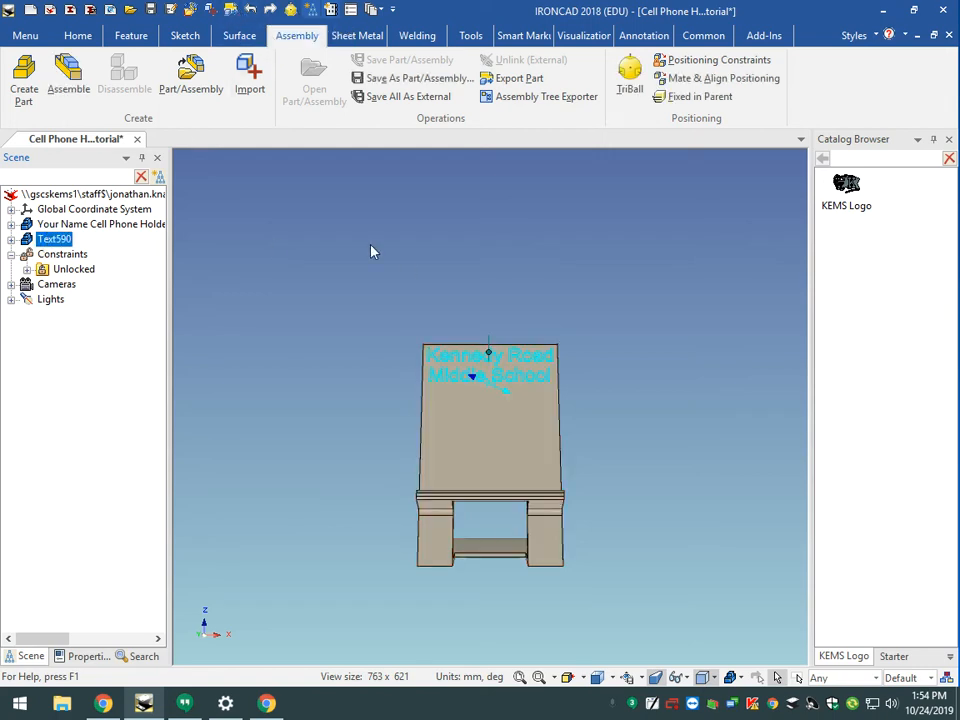
# - Push the text 0.5 mm into the panel along its perpendicular axis with the TriBall, and turn off the TriBall
pyautogui.click(290, 10)
pyautogui.scroll(3, 529, 399)
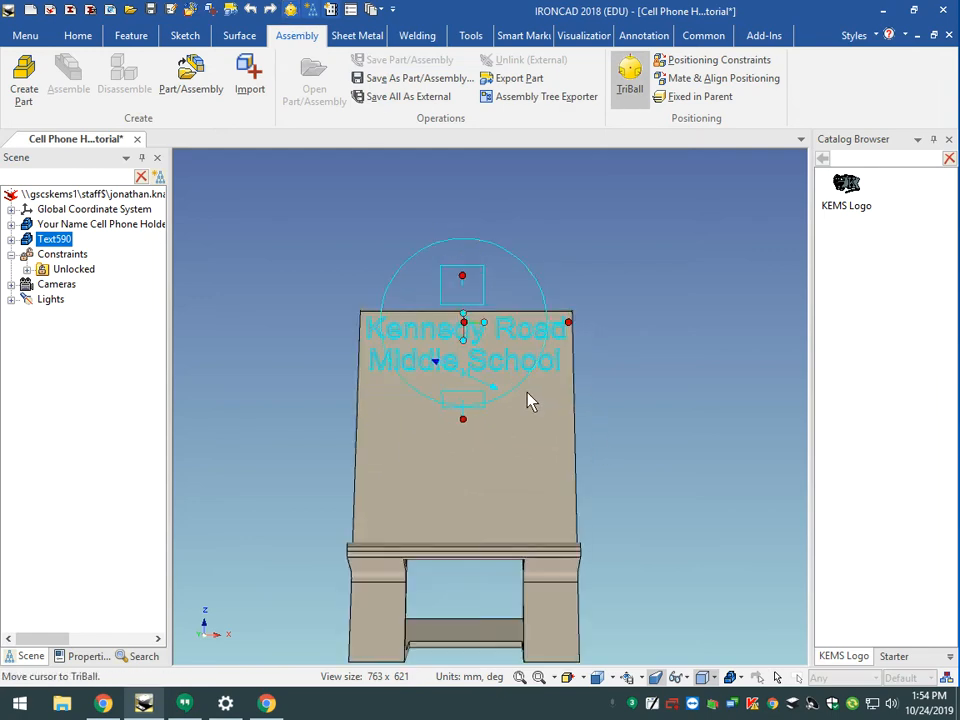
pyautogui.scroll(1, 466, 264)
pyautogui.moveTo(588, 470); pyautogui.dragTo(449, 441, button='middle')
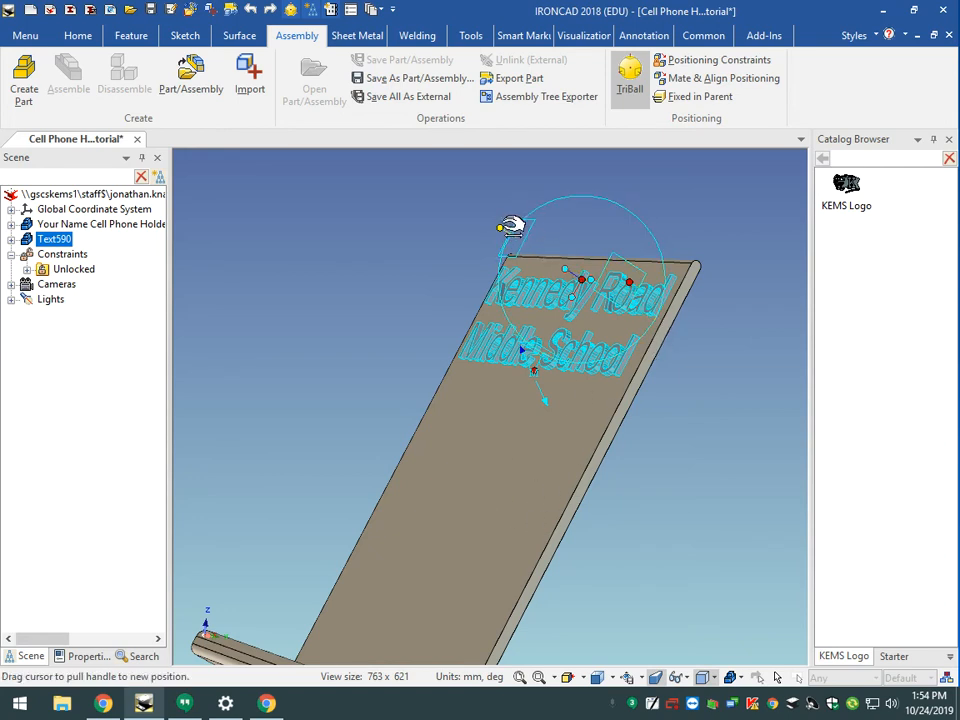
pyautogui.moveTo(509, 229); pyautogui.dragTo(503, 237)
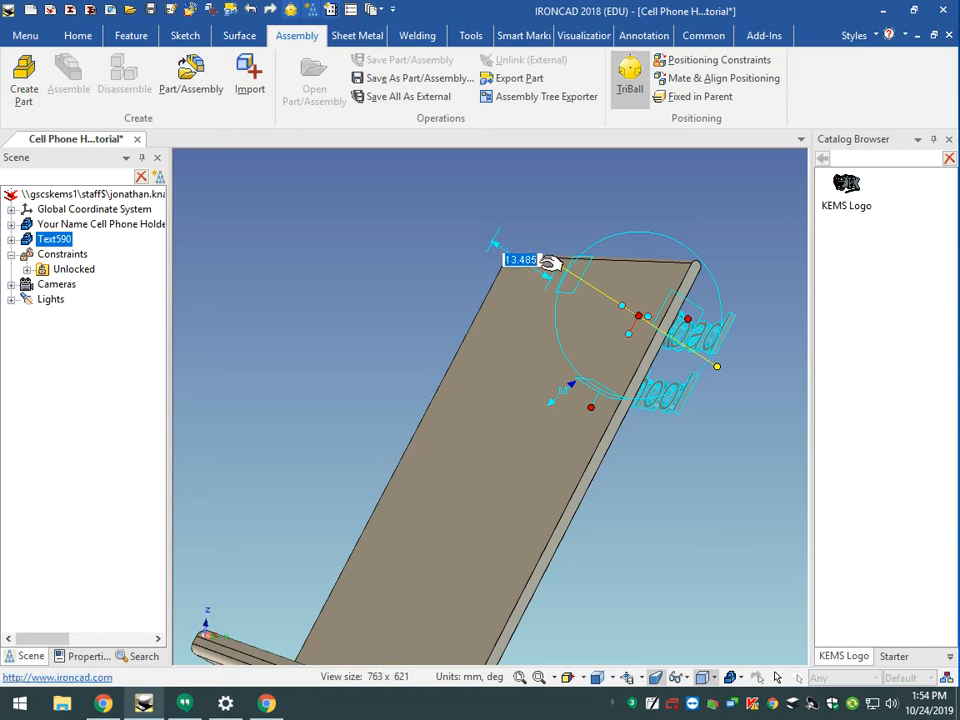
pyautogui.write('.5')
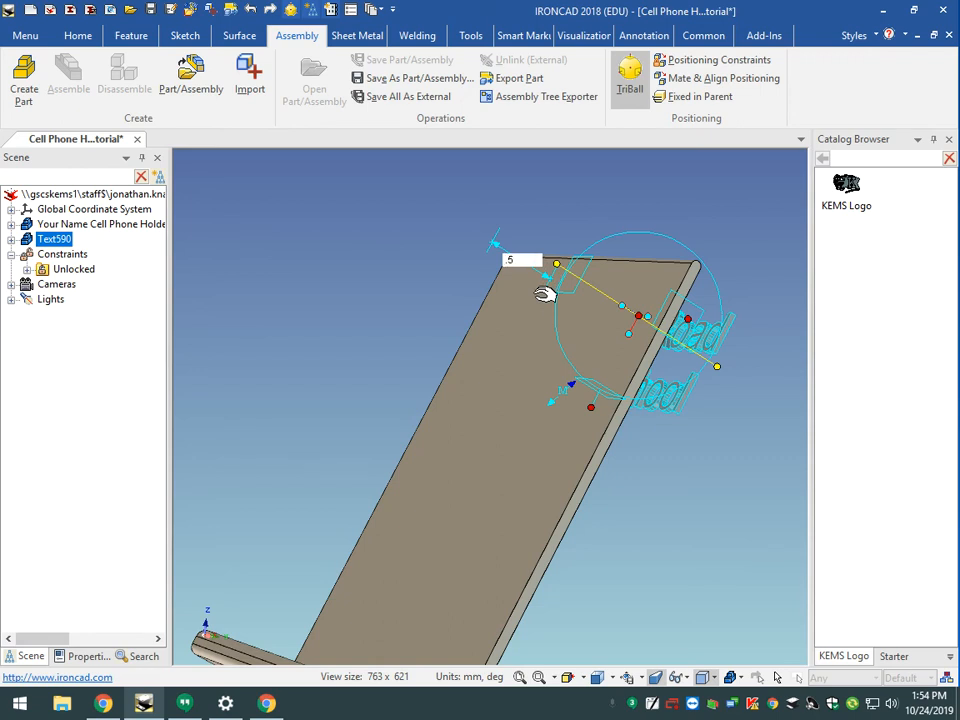
pyautogui.press('Return')
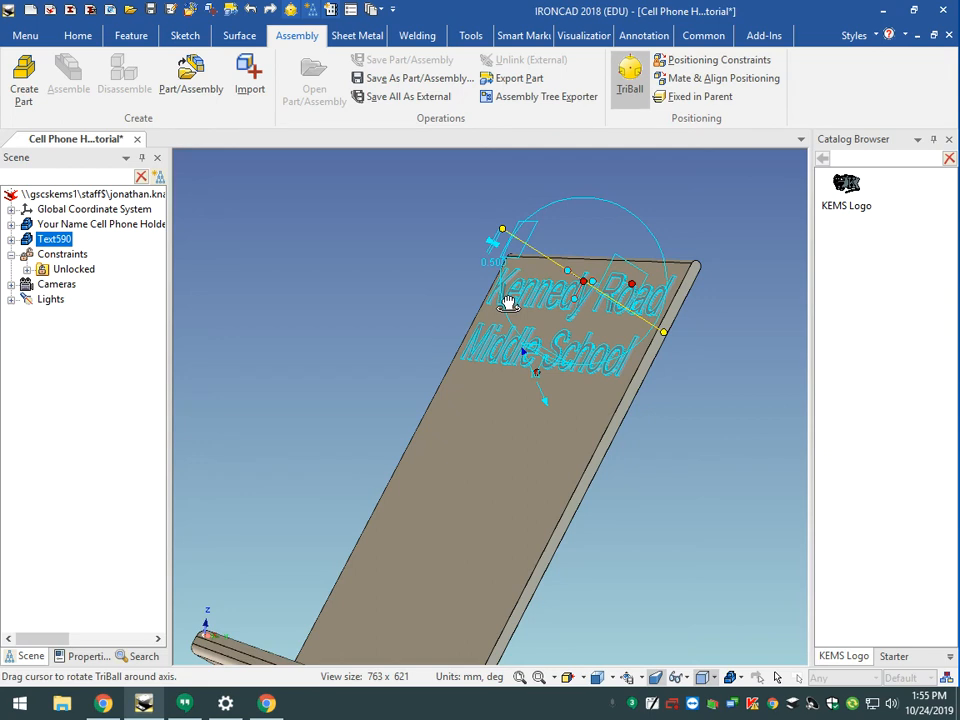
pyautogui.click(291, 11)
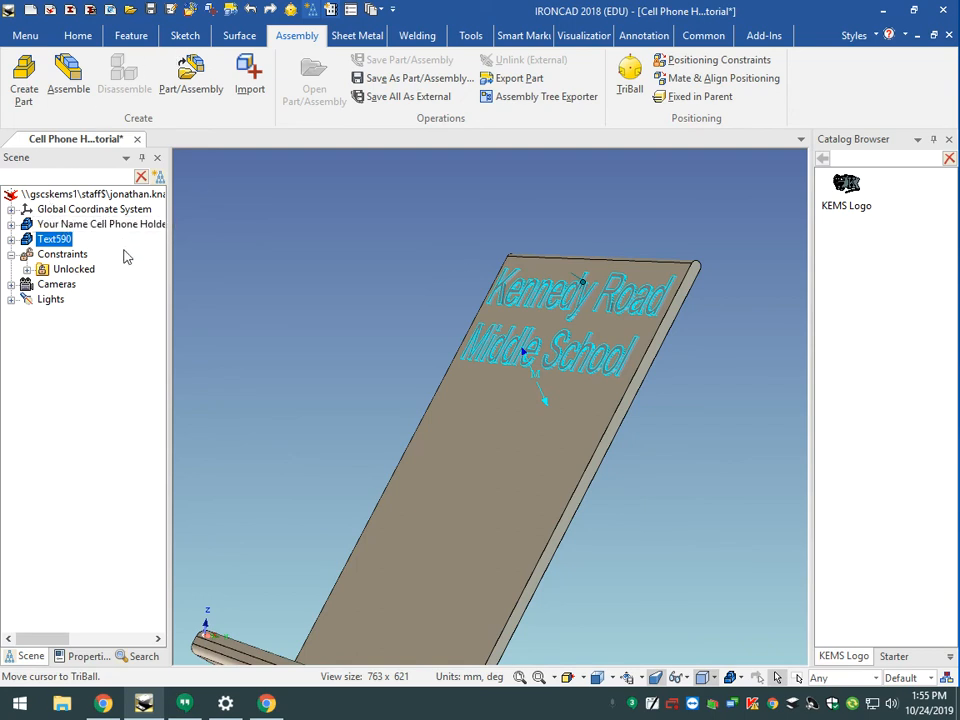
# - Subtract the text from the cell phone holder with a Boolean Subtraction, accepting the deletion of the constraint between them
pyautogui.click(98, 226)
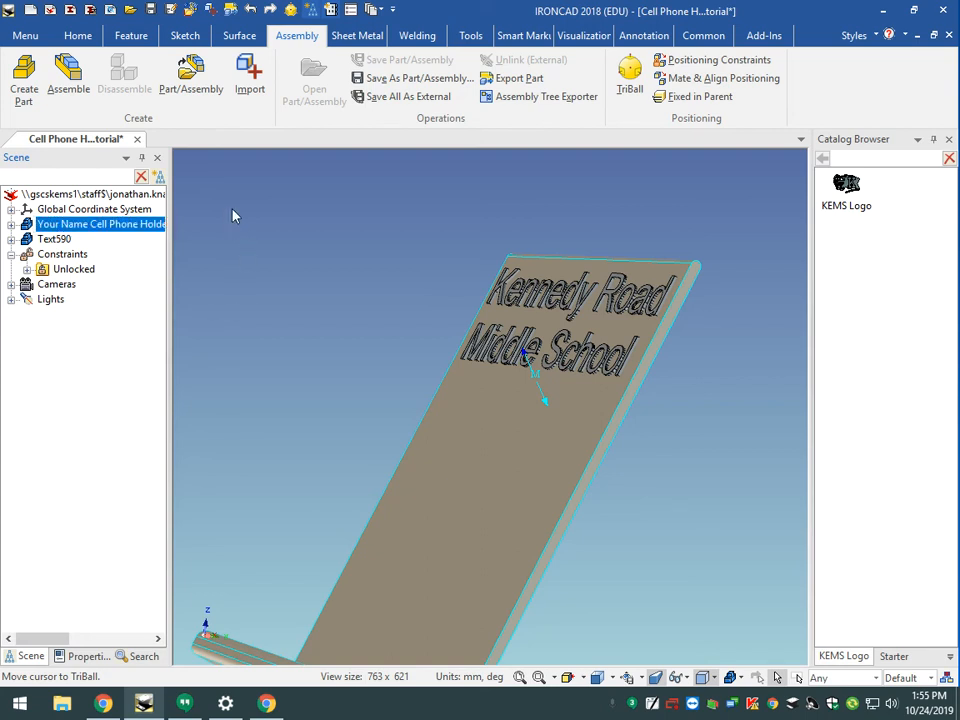
pyautogui.click(131, 37)
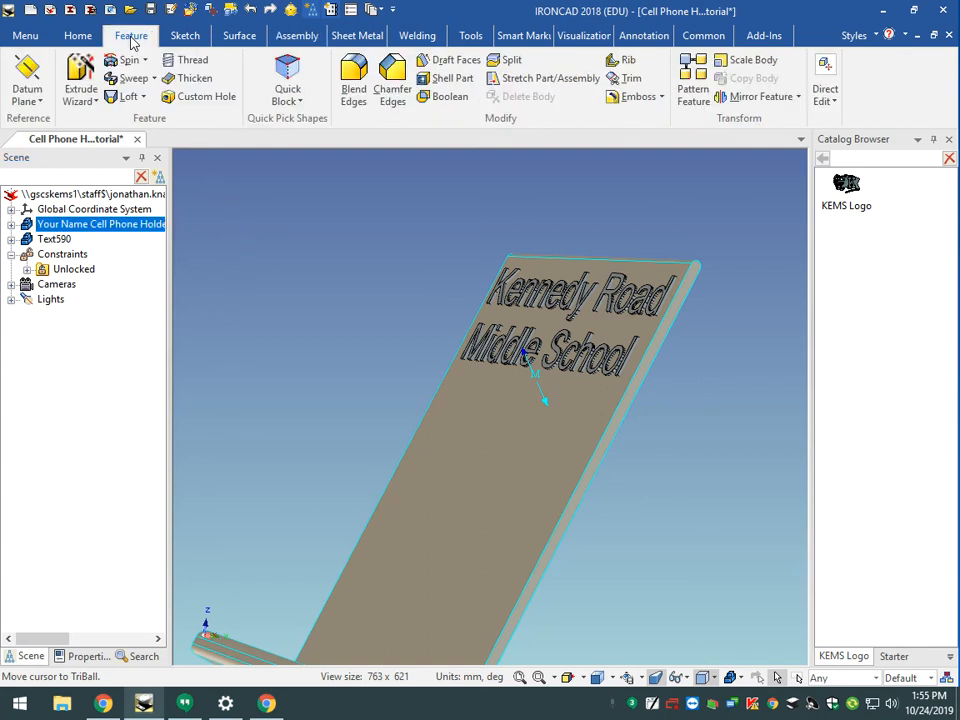
pyautogui.click(443, 100)
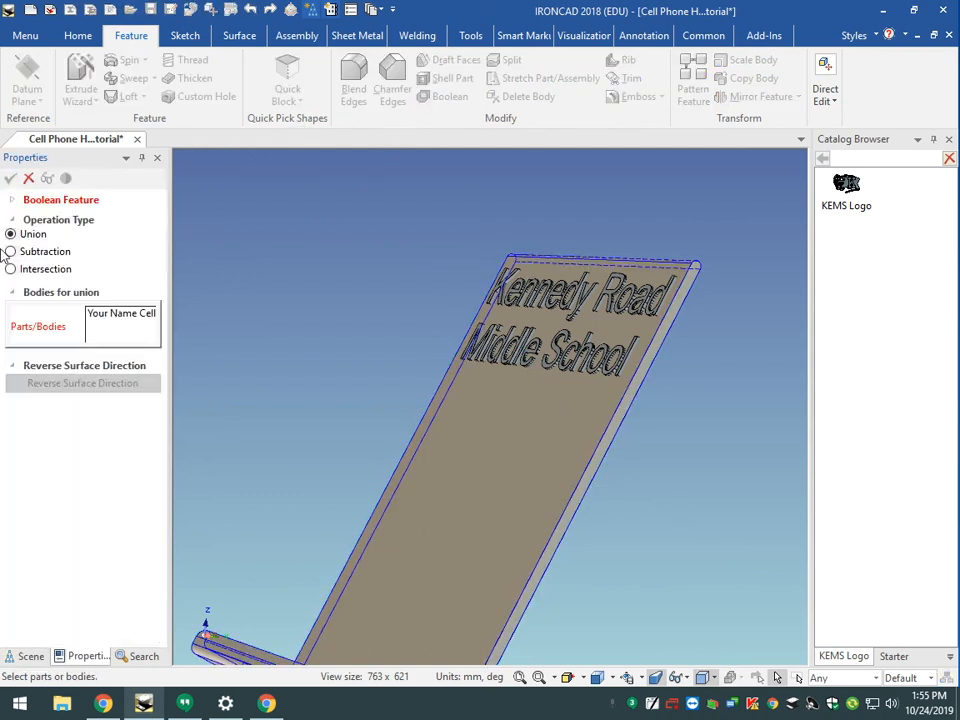
pyautogui.click(10, 252)
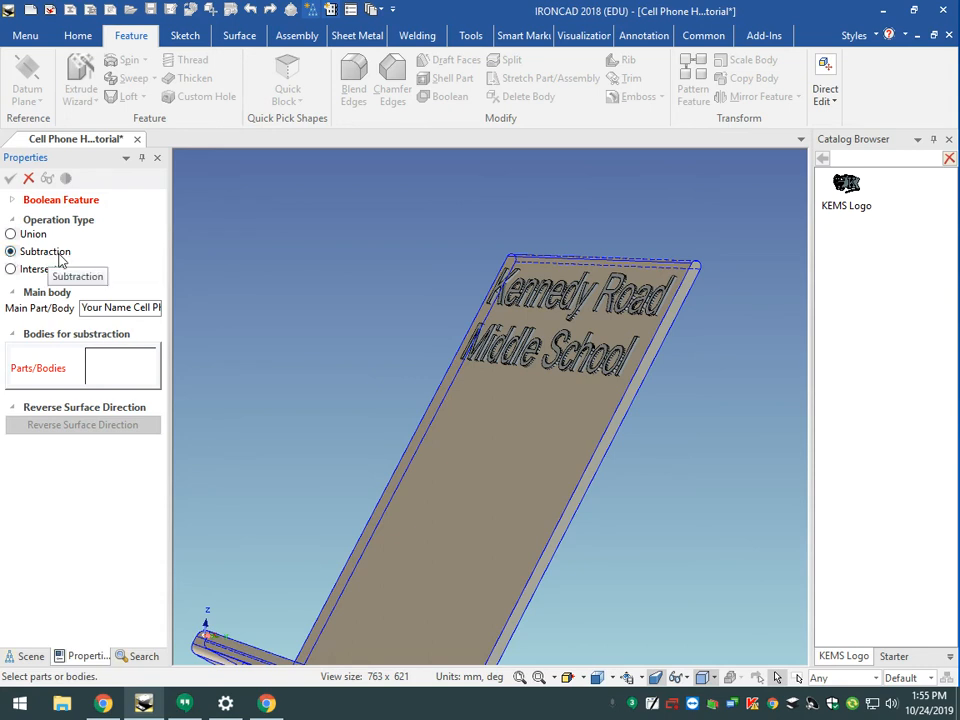
pyautogui.click(560, 352)
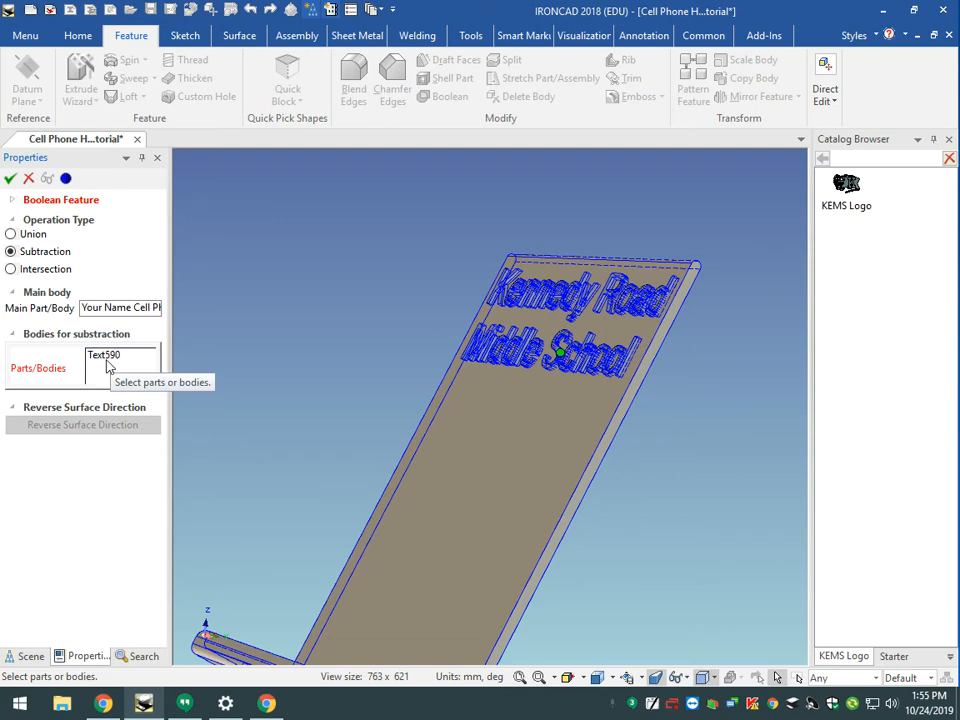
pyautogui.click(10, 179)
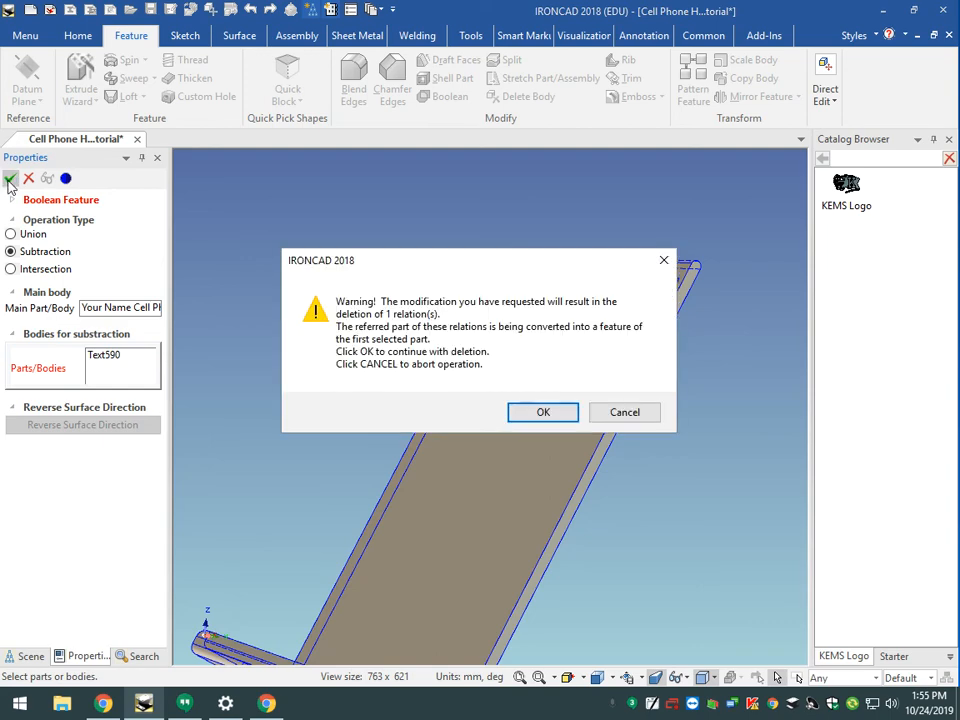
pyautogui.click(535, 413)
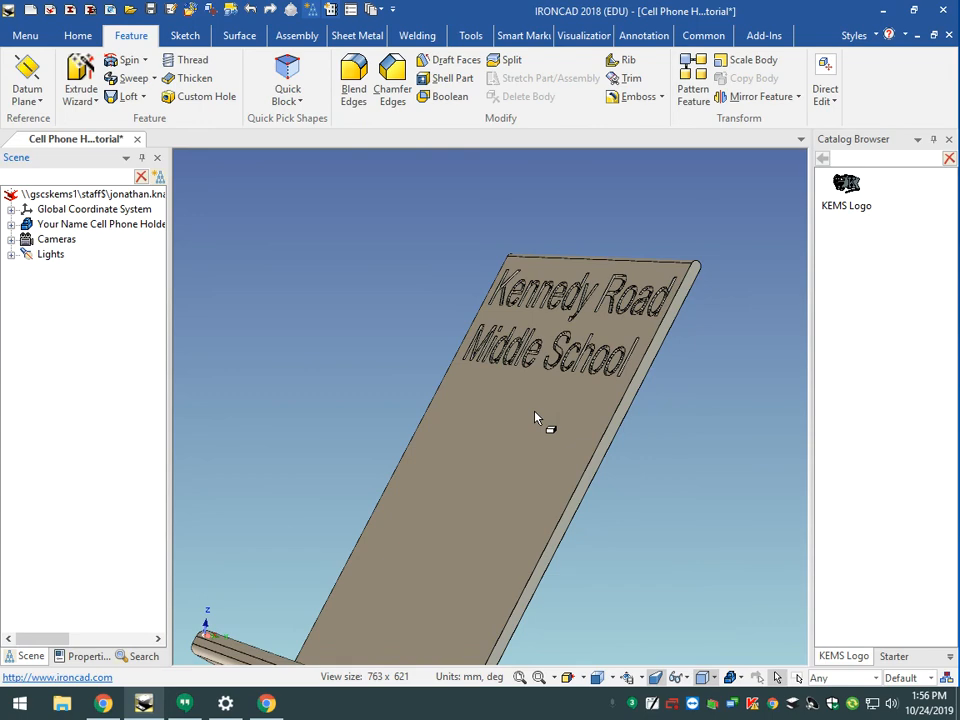
# - Examine the lettering cut into the holder's front panel up close and from several angles
pyautogui.scroll(5, 535, 418)
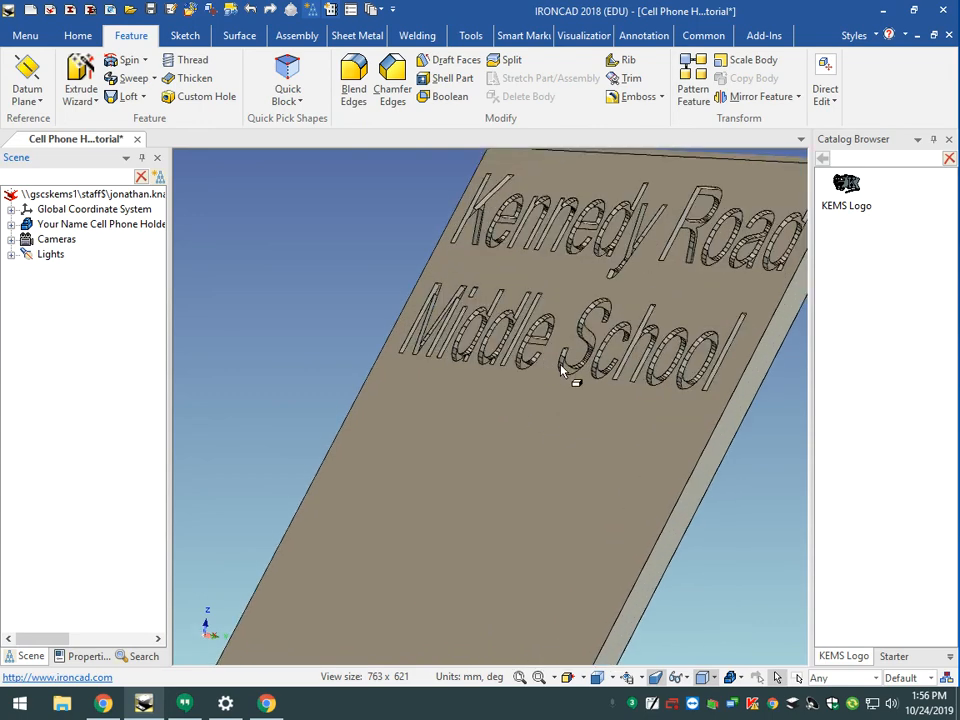
pyautogui.moveTo(609, 483); pyautogui.dragTo(654, 489, button='middle')
pyautogui.scroll(-5, 356, 429)
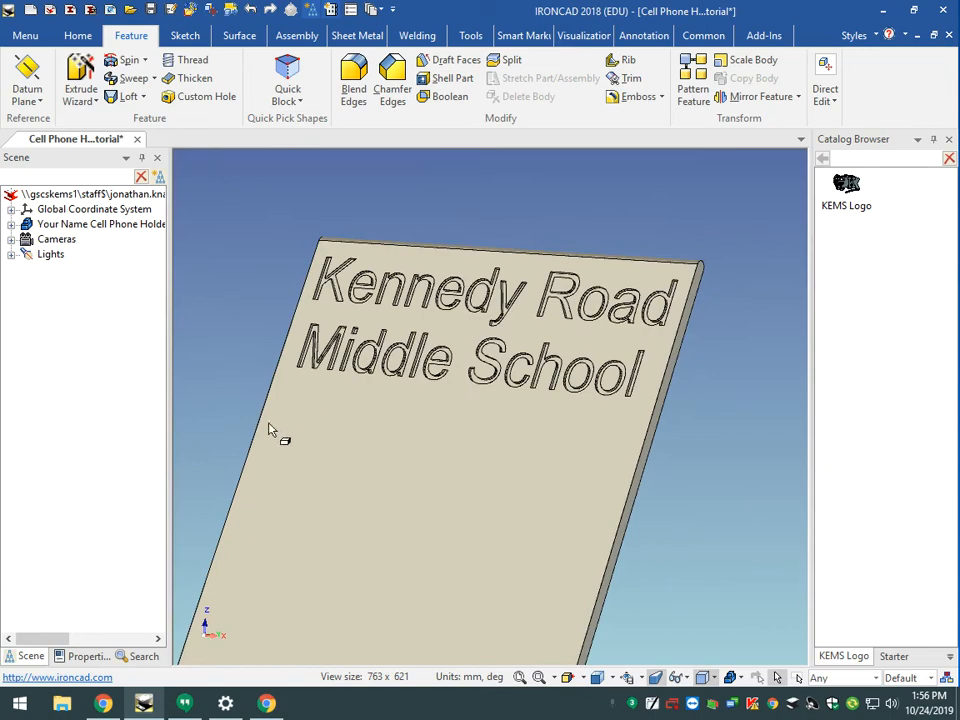
pyautogui.scroll(-1, 270, 431)
pyautogui.moveTo(323, 459); pyautogui.dragTo(339, 478, button='middle')
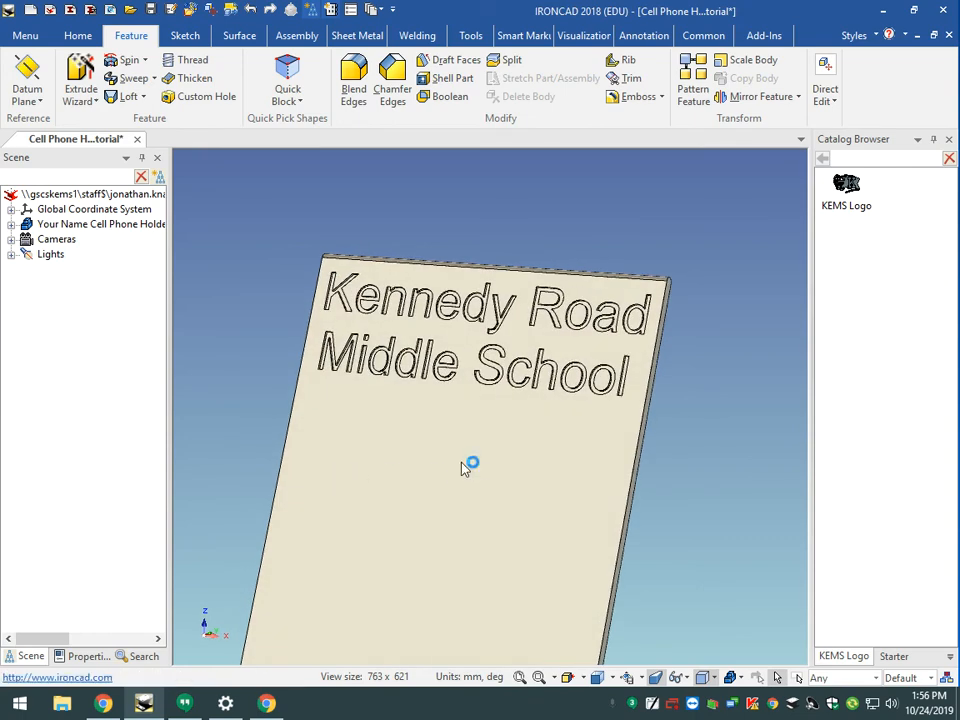
pyautogui.scroll(4, 486, 454)
pyautogui.scroll(-3, 502, 453)
pyautogui.moveTo(626, 446); pyautogui.dragTo(606, 446, button='middle')
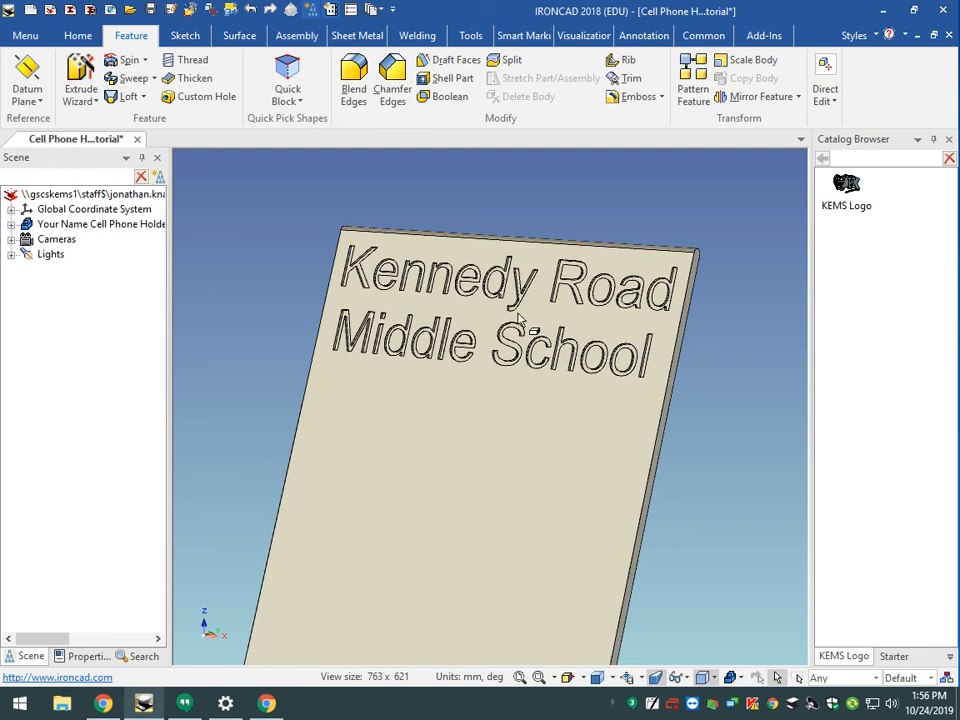
pyautogui.moveTo(264, 709)
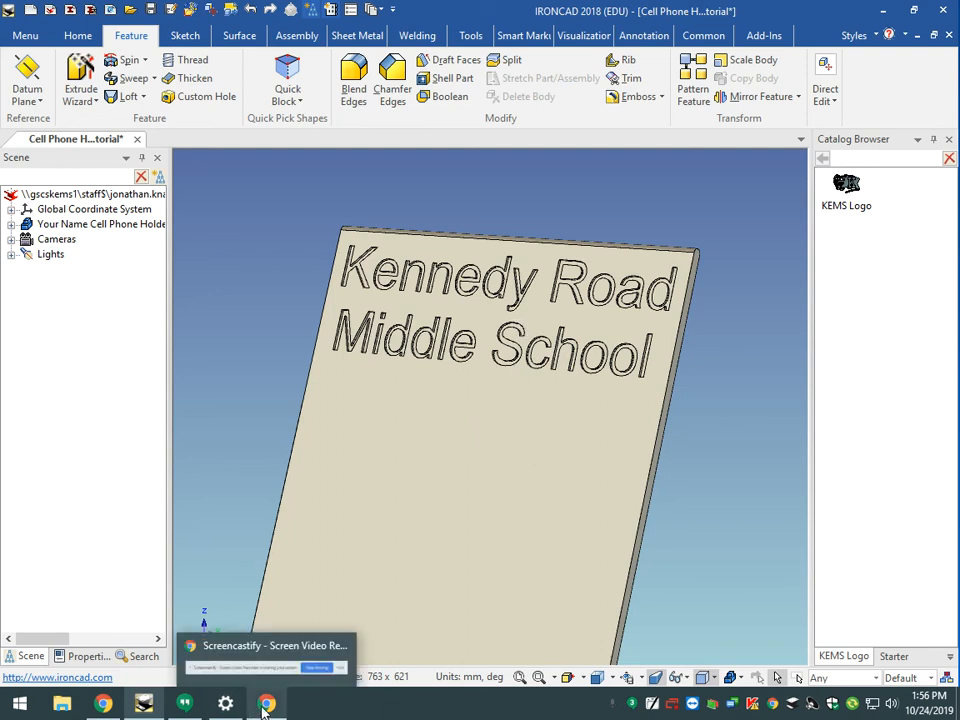
pyautogui.click(266, 665)
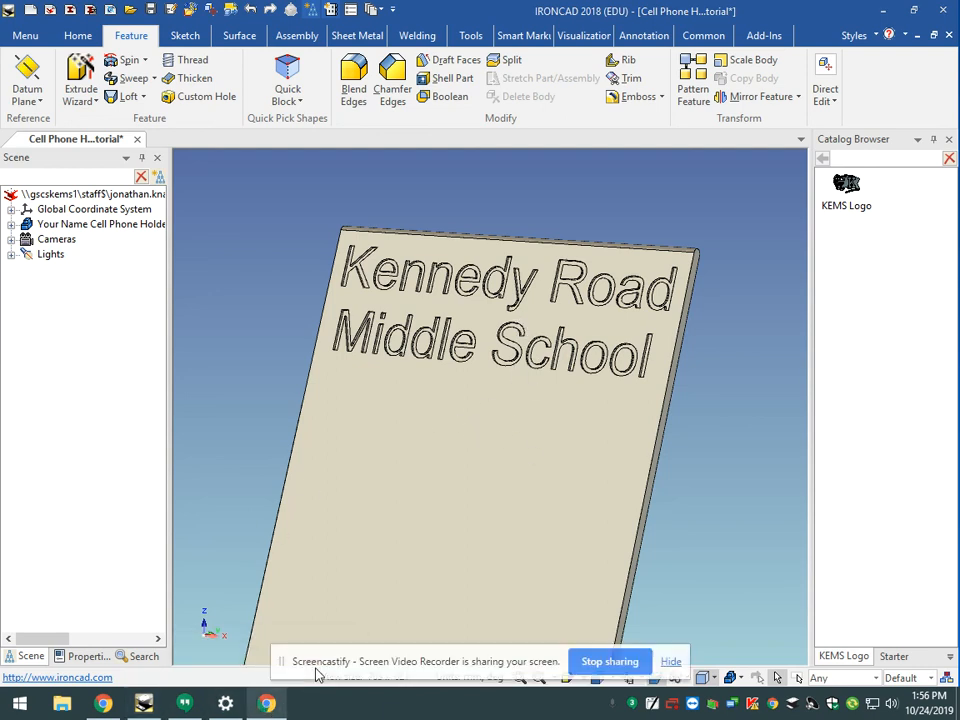